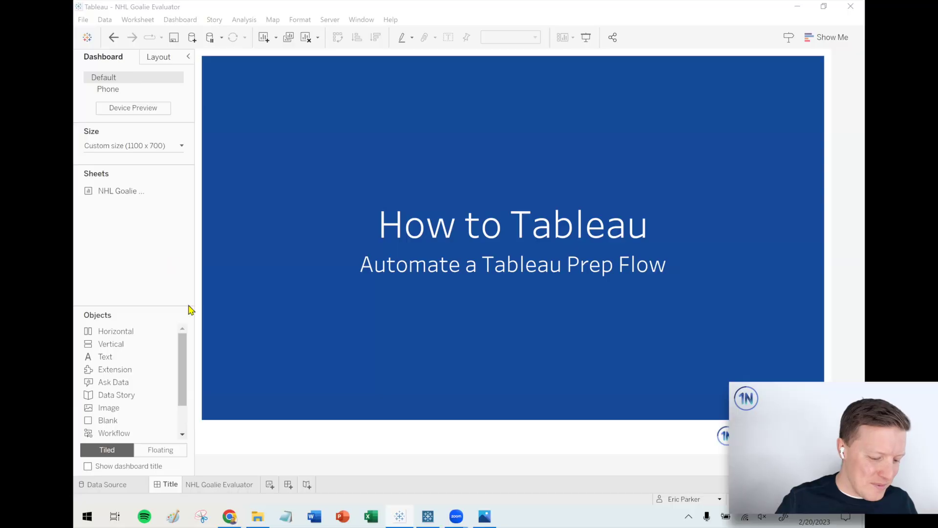
Switch to the browser's 2022-23 NHL standings page and highlight the Colorado Avalanche row.
{"action": "left_click", "coordinate": [236, 512]}
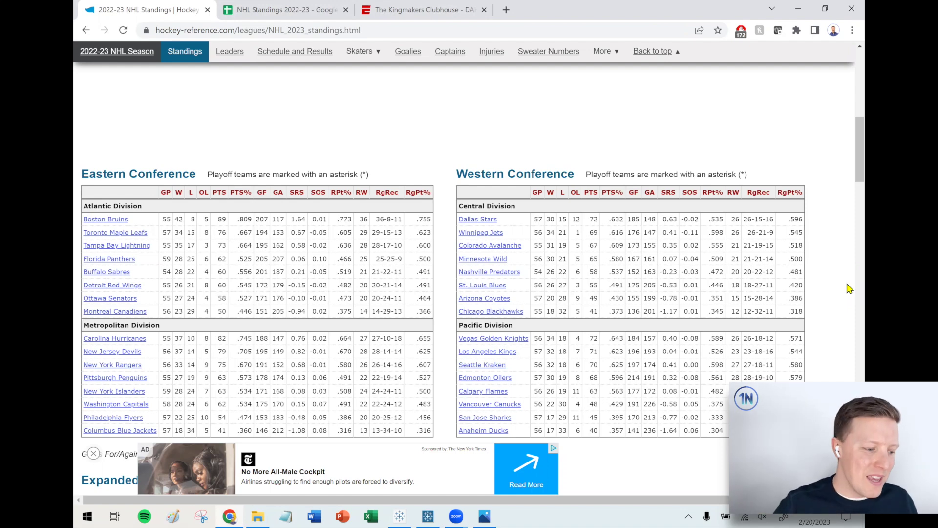
{"action": "left_click", "coordinate": [776, 247]}
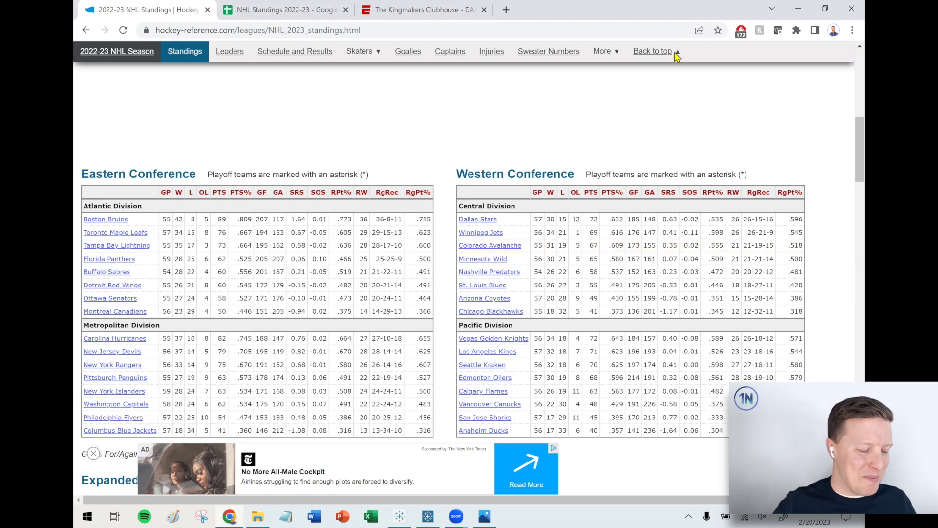
{"action": "key", "text": "ctrl+Tab"}
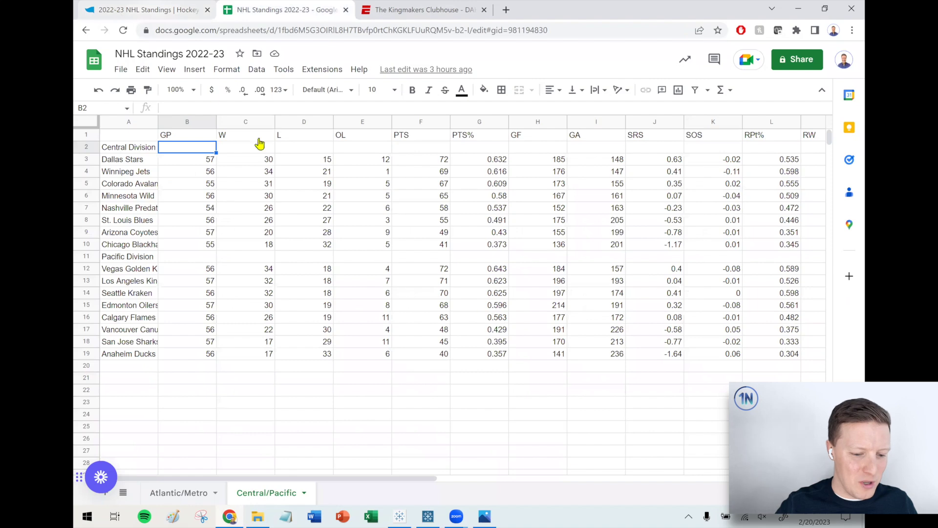
{"action": "key", "text": "ctrl+Tab"}
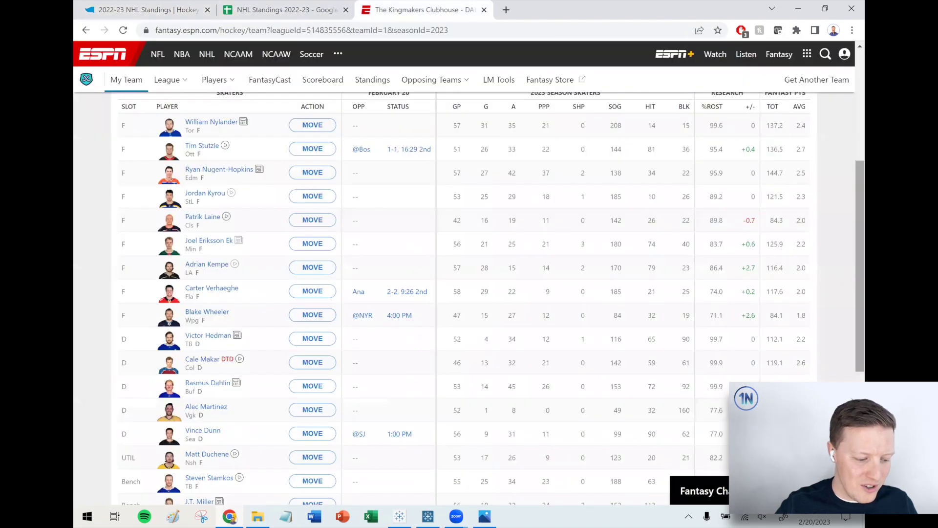
{"action": "scroll", "coordinate": [848, 276], "scroll_direction": "down", "scroll_amount": 2}
{"action": "scroll", "coordinate": [848, 277], "scroll_direction": "up", "scroll_amount": 3}
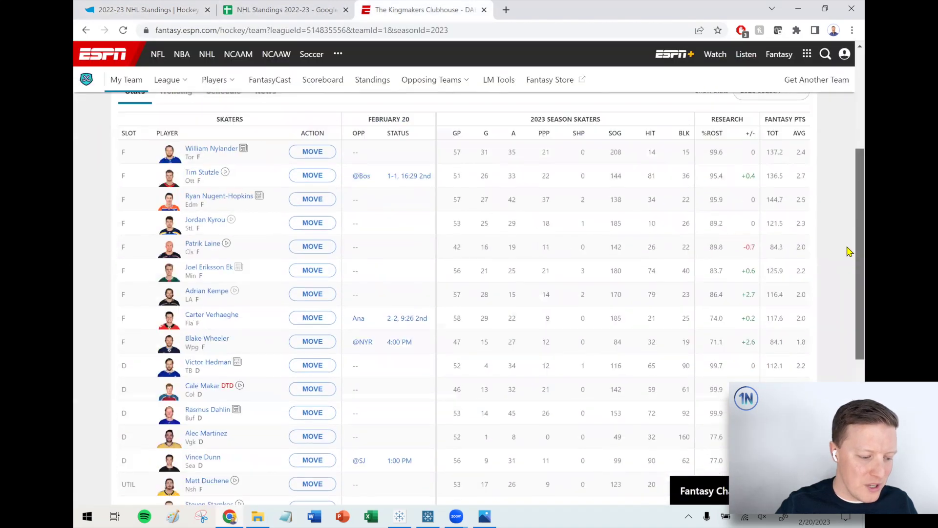
{"action": "scroll", "coordinate": [849, 294], "scroll_direction": "down", "scroll_amount": 2}
{"action": "scroll", "coordinate": [849, 337], "scroll_direction": "down", "scroll_amount": 2}
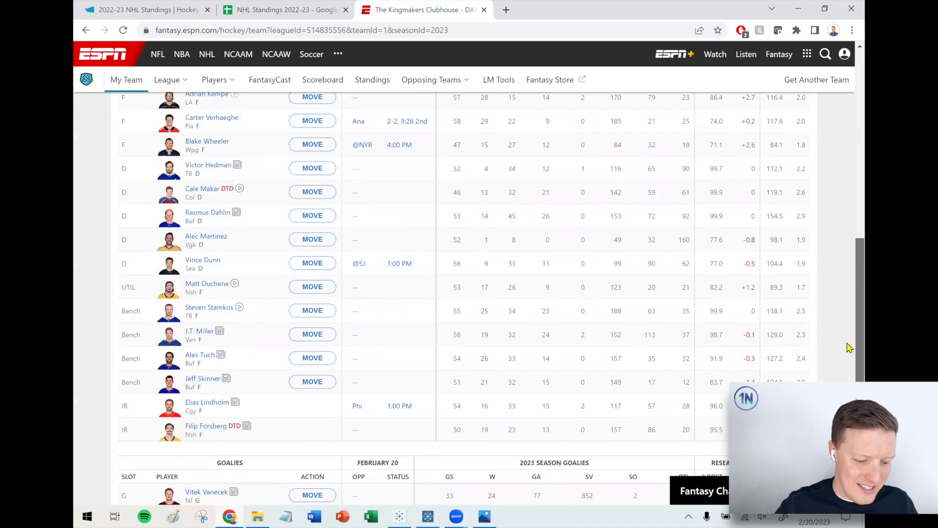
{"action": "scroll", "coordinate": [848, 373], "scroll_direction": "down", "scroll_amount": 2}
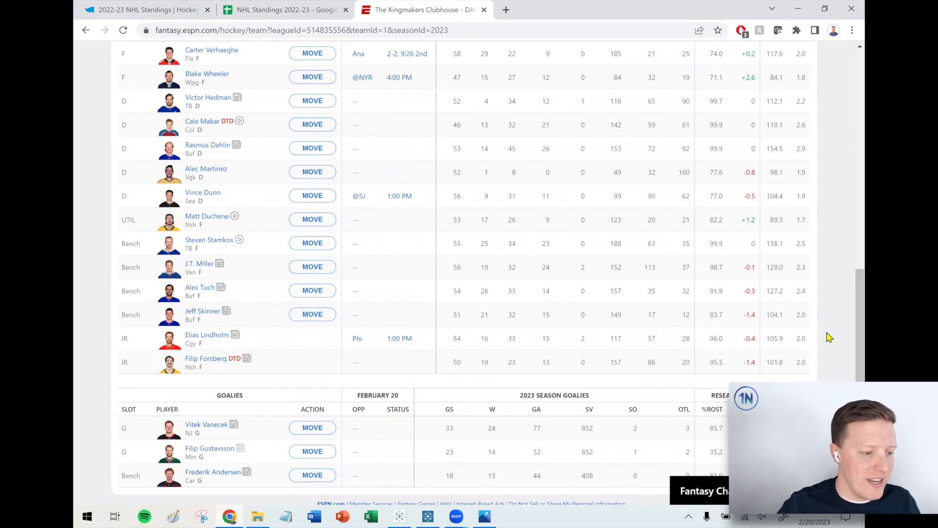
{"action": "key", "text": "ctrl+1"}
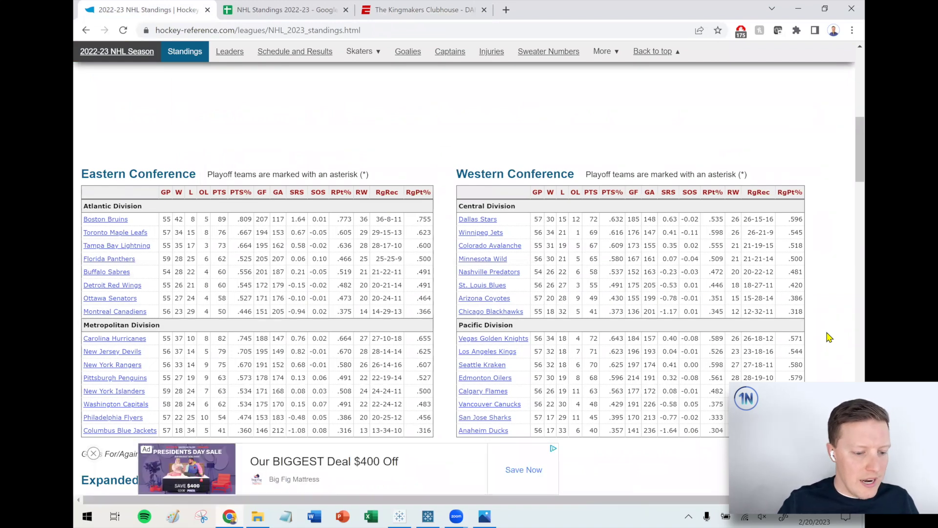
{"action": "scroll", "coordinate": [825, 294], "scroll_direction": "up", "scroll_amount": 3}
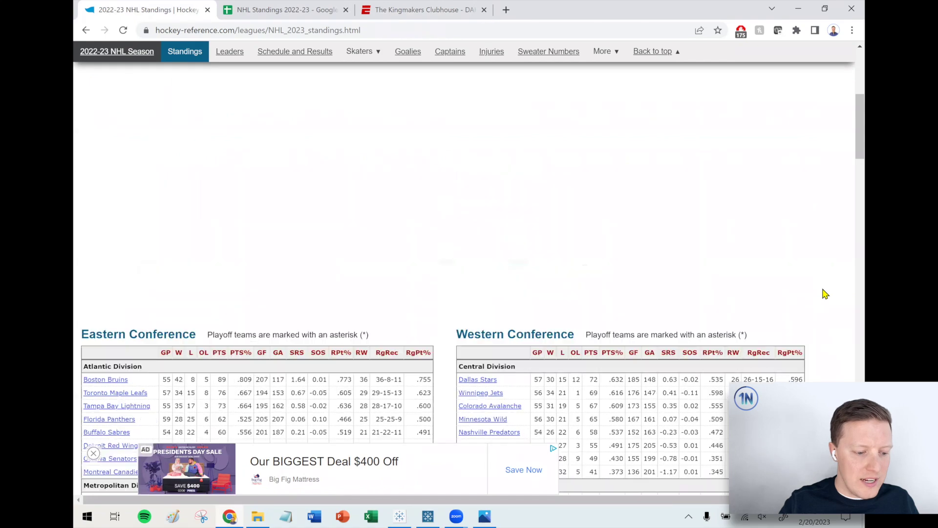
{"action": "scroll", "coordinate": [825, 294], "scroll_direction": "down", "scroll_amount": 4}
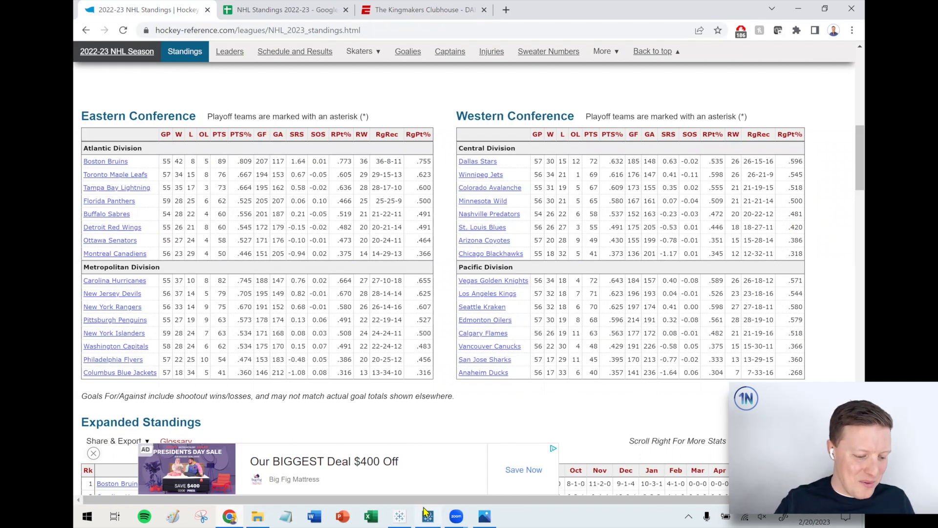
{"action": "left_click", "coordinate": [399, 515]}
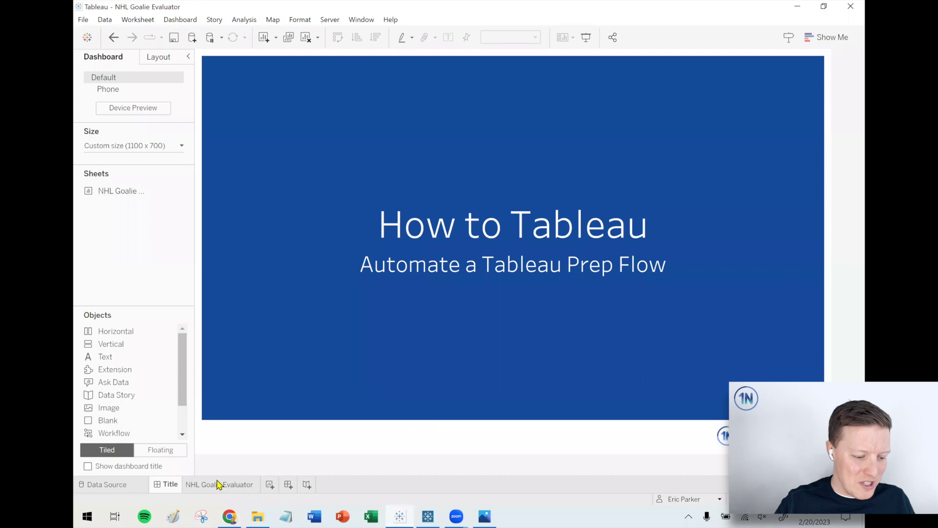
On the NHL Goalie Evaluator sheet, sort teams by Pts% descending and highlight the Edmonton Oilers.
{"action": "left_click", "coordinate": [218, 483]}
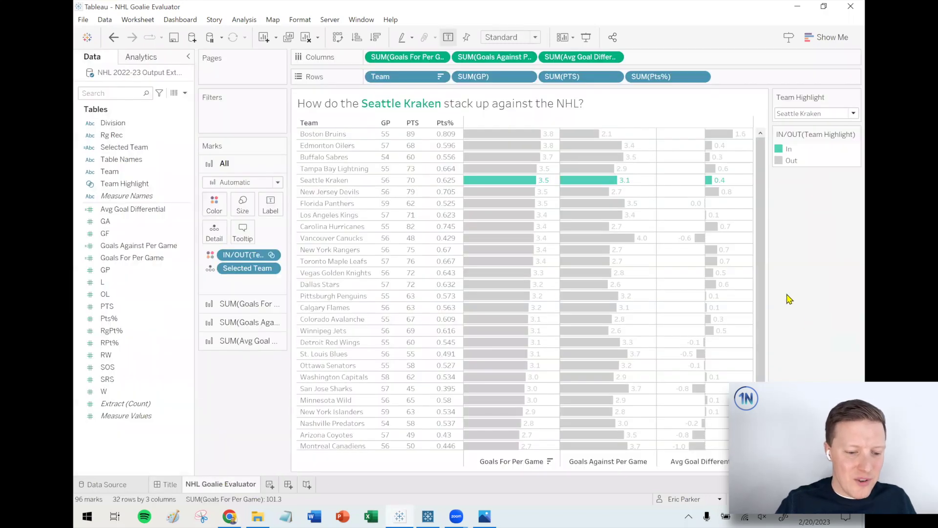
{"action": "left_click", "coordinate": [806, 114]}
{"action": "type", "text": "Vegas"}
{"action": "key", "text": "Return"}
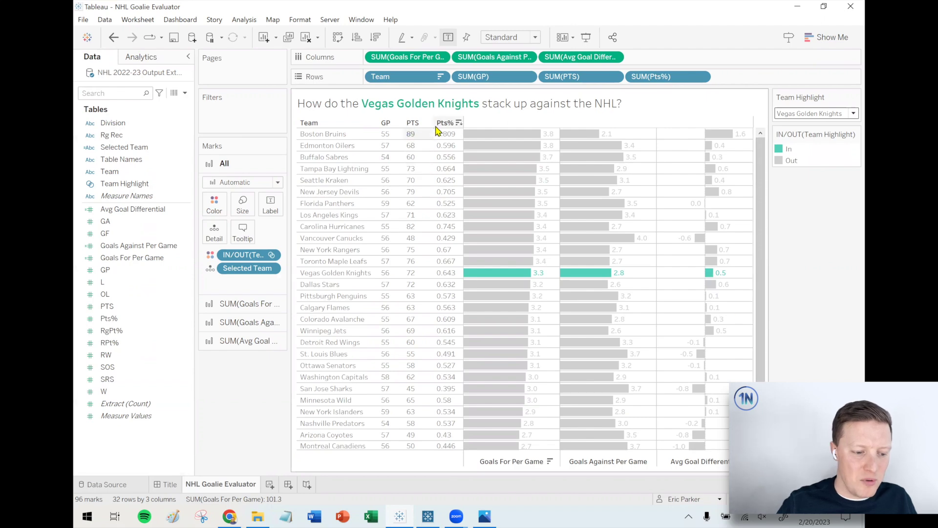
{"action": "left_click", "coordinate": [459, 122]}
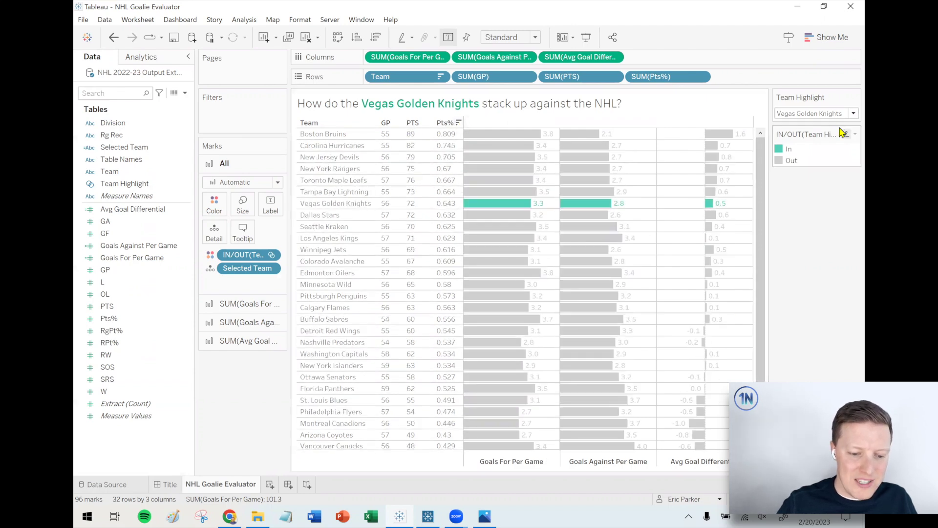
{"action": "left_click", "coordinate": [854, 113]}
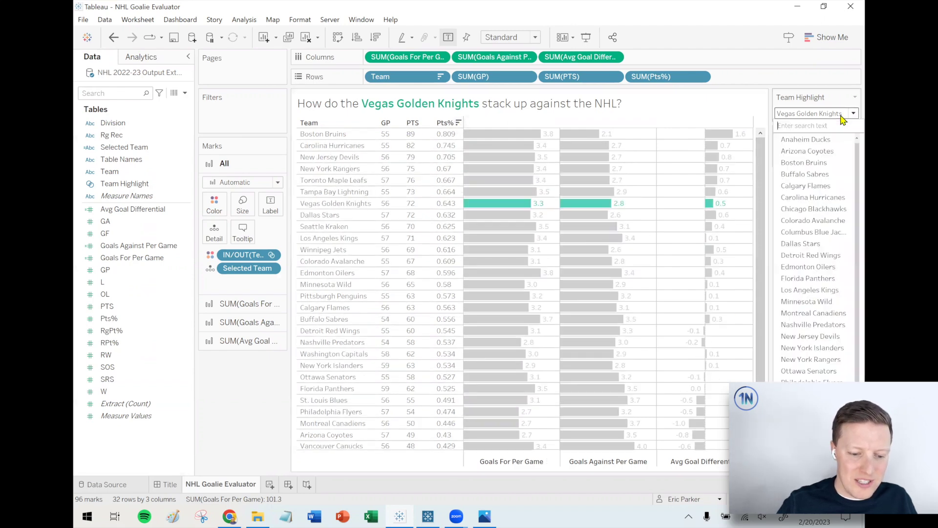
{"action": "left_click", "coordinate": [809, 266]}
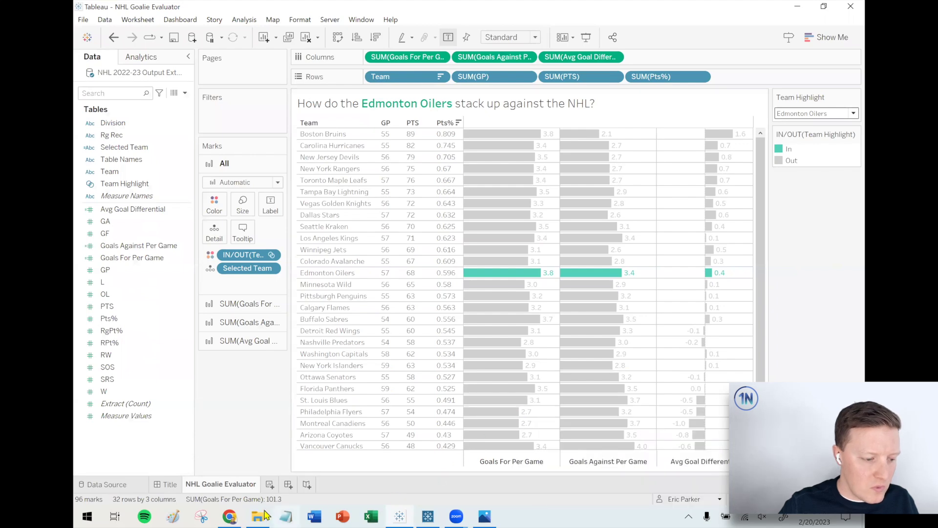
{"action": "left_click", "coordinate": [238, 515]}
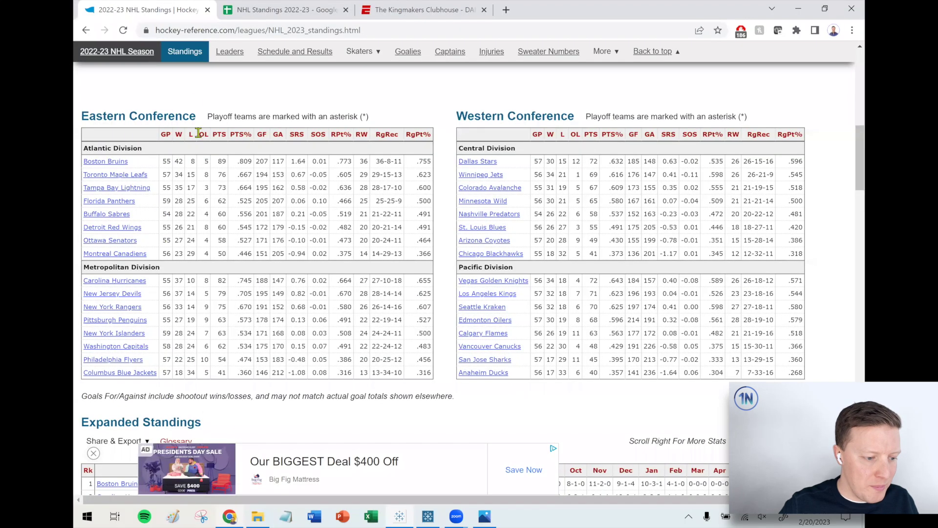
{"action": "left_click", "coordinate": [233, 16]}
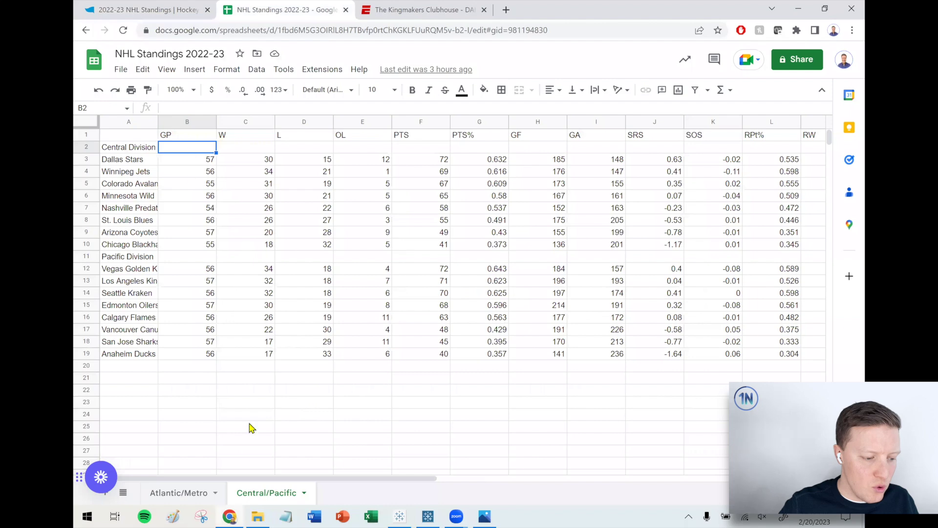
{"action": "left_click", "coordinate": [198, 494]}
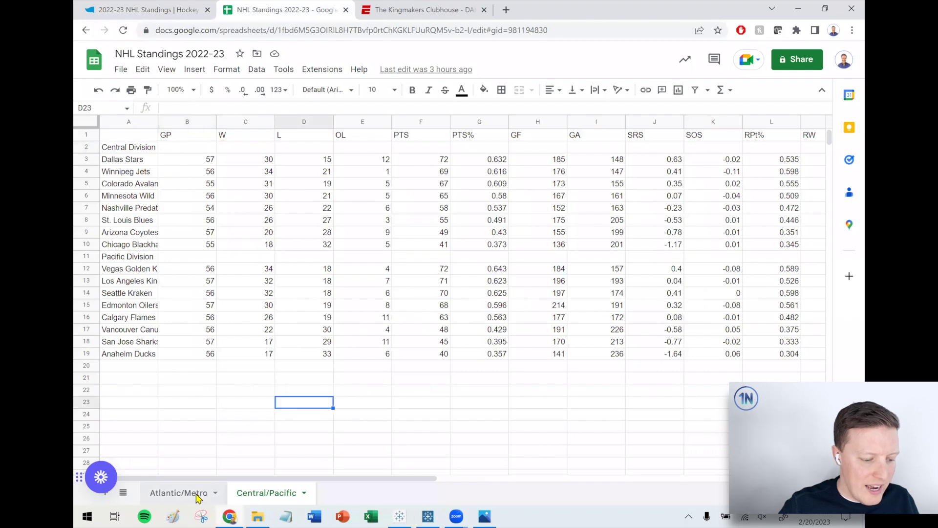
{"action": "left_click", "coordinate": [251, 496]}
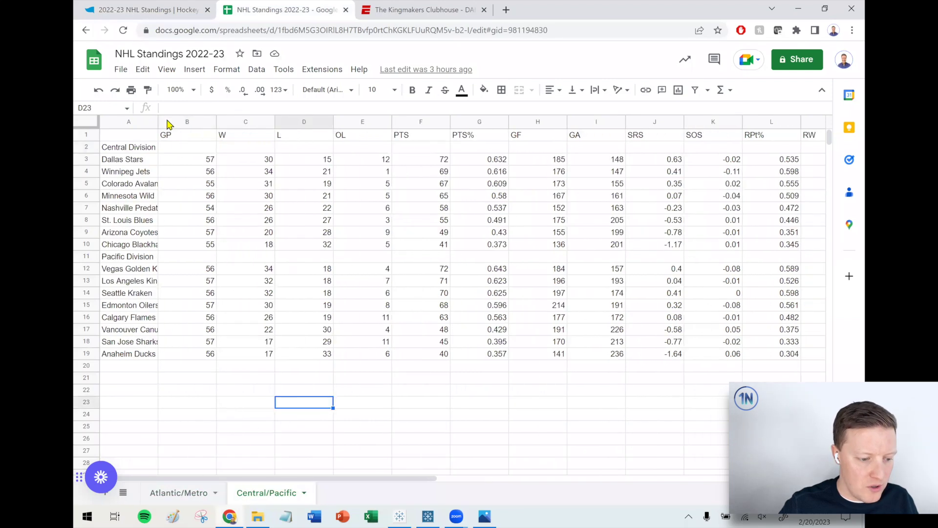
{"action": "left_click", "coordinate": [142, 10]}
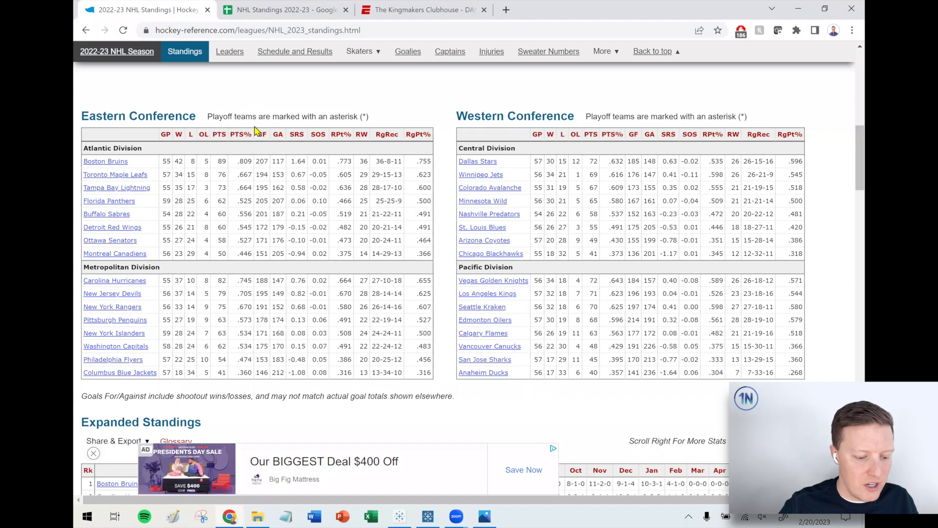
{"action": "left_click", "coordinate": [428, 517]}
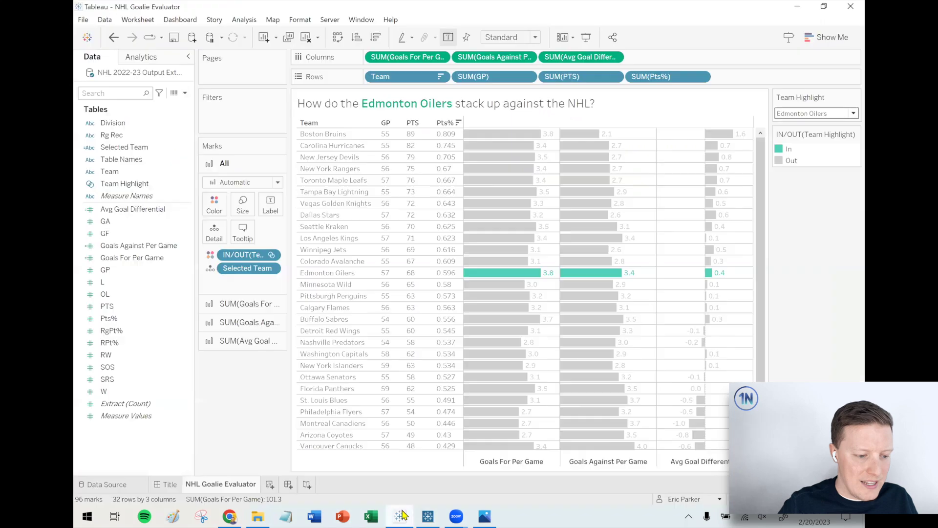
Bring the Tableau Desktop workbook back to the front, showing teams ranked by Pts%.
{"action": "left_click", "coordinate": [400, 516]}
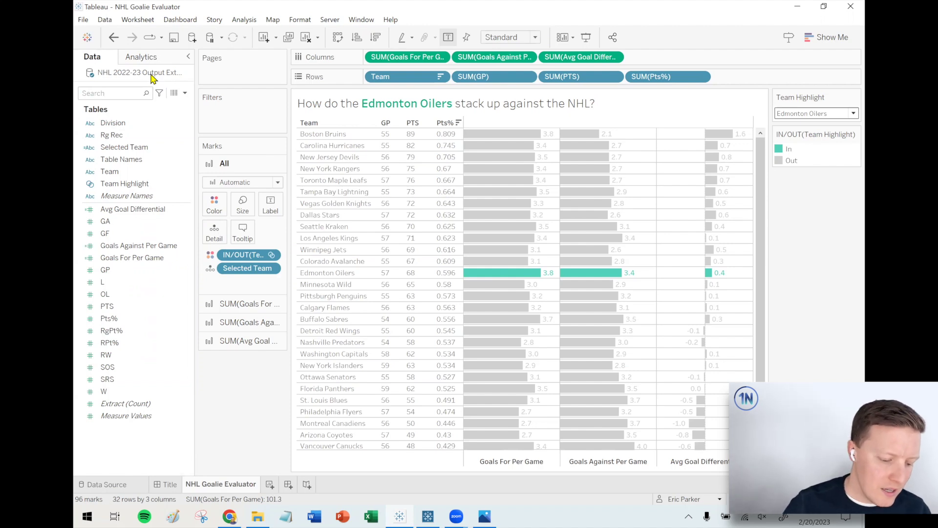
In the NHL Tableau Prep Flow, enlarge the Output step's settings and list the save-output destinations.
{"action": "left_click", "coordinate": [429, 515]}
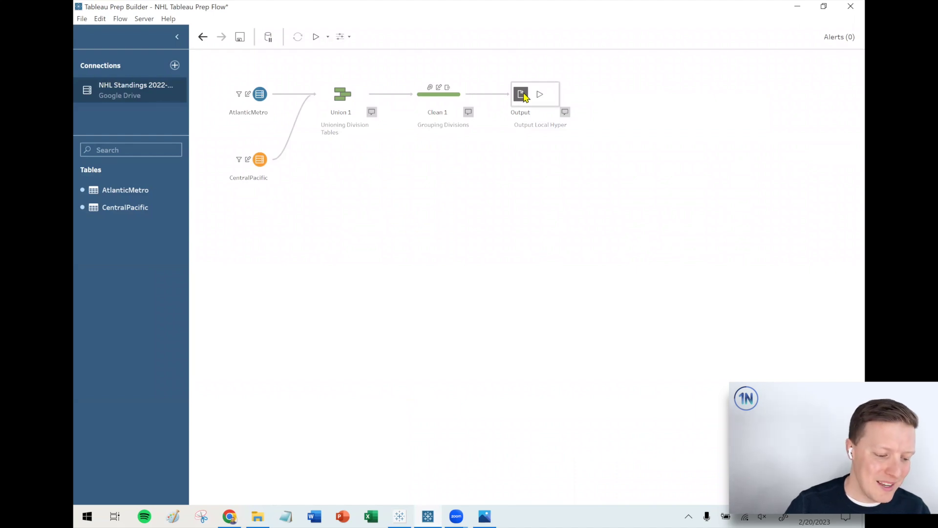
{"action": "left_click", "coordinate": [521, 94]}
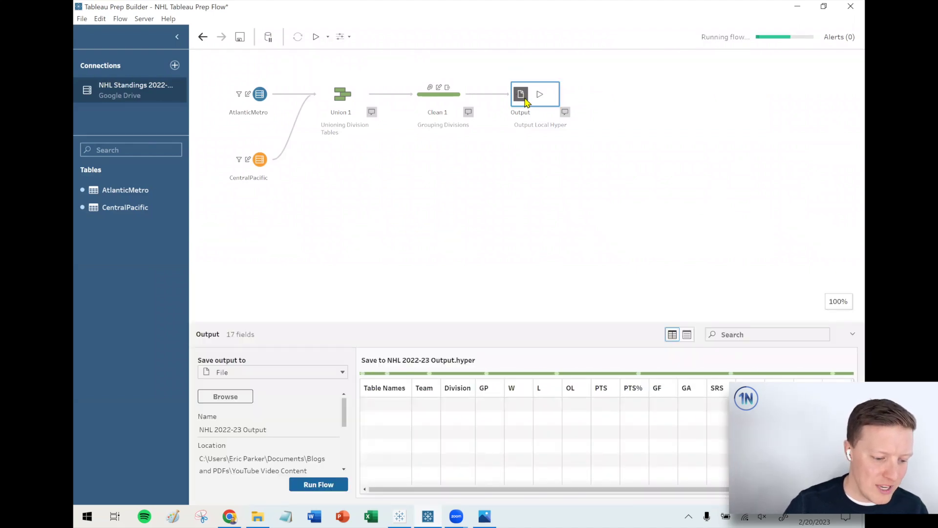
{"action": "left_click_drag", "start_coordinate": [415, 322], "coordinate": [412, 175]}
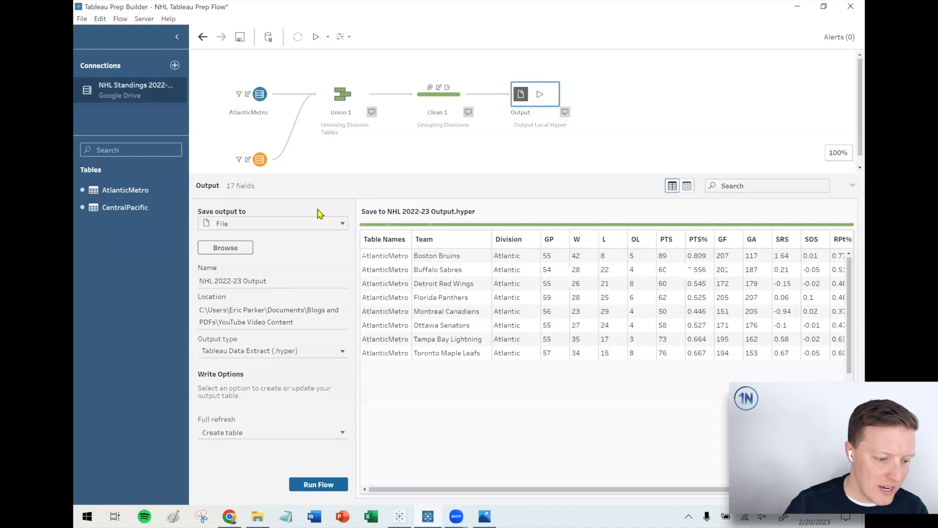
{"action": "left_click", "coordinate": [305, 225]}
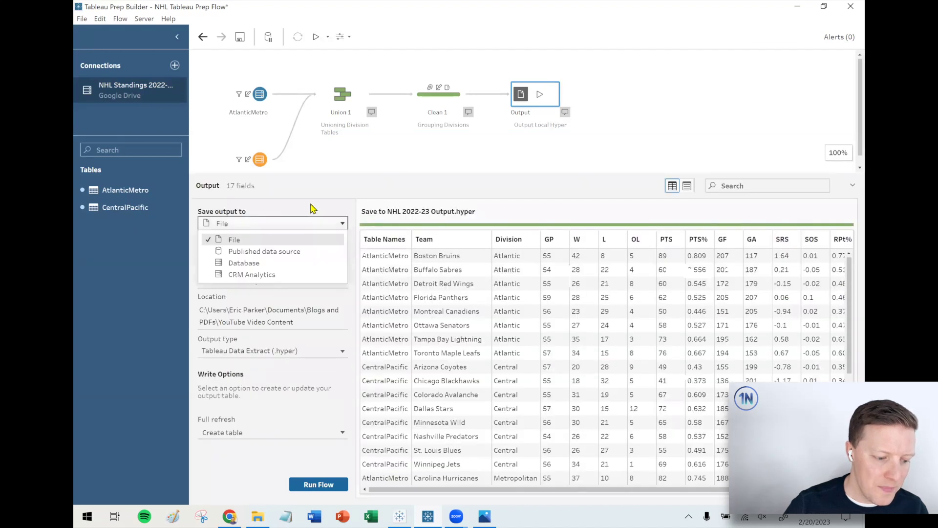
Output NHL 2022-23 Output as a published data source in default with Create table, and run the flow.
{"action": "left_click", "coordinate": [286, 257]}
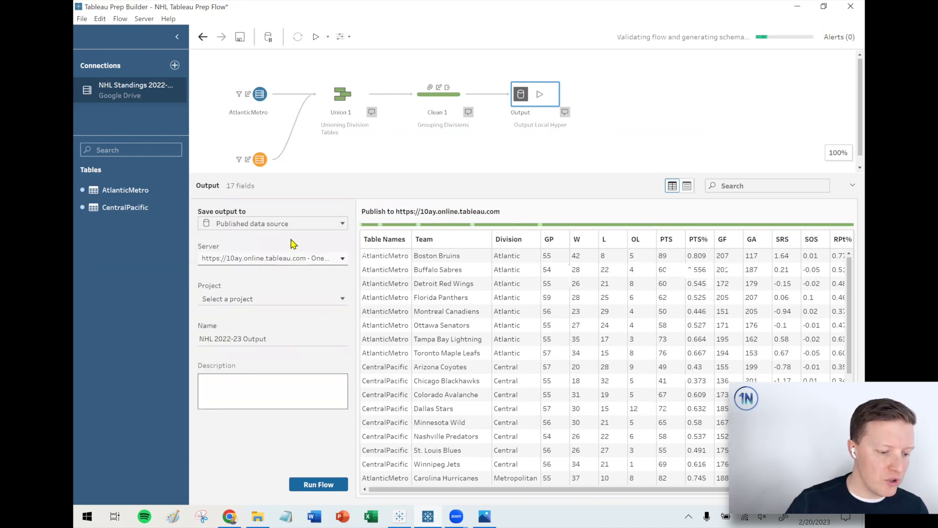
{"action": "left_click", "coordinate": [246, 304]}
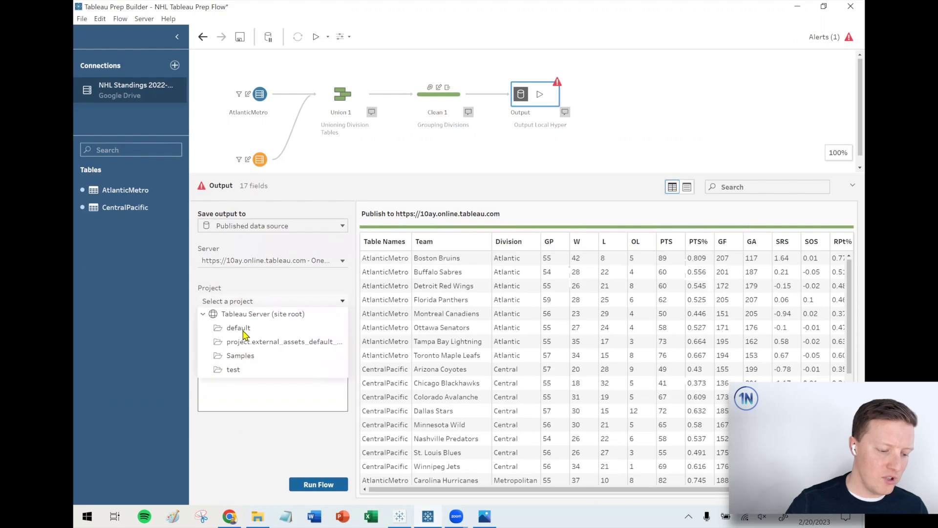
{"action": "left_click", "coordinate": [243, 332]}
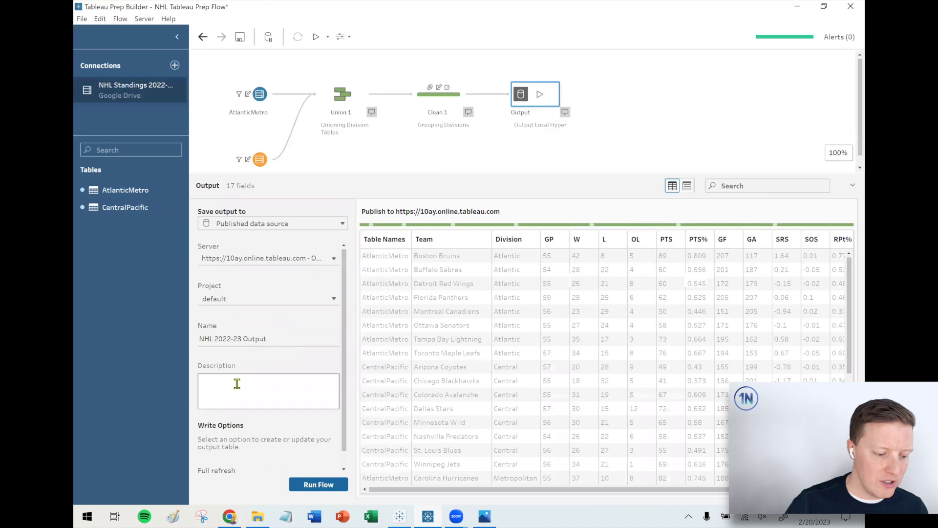
{"action": "scroll", "coordinate": [283, 318], "scroll_direction": "down", "scroll_amount": 1}
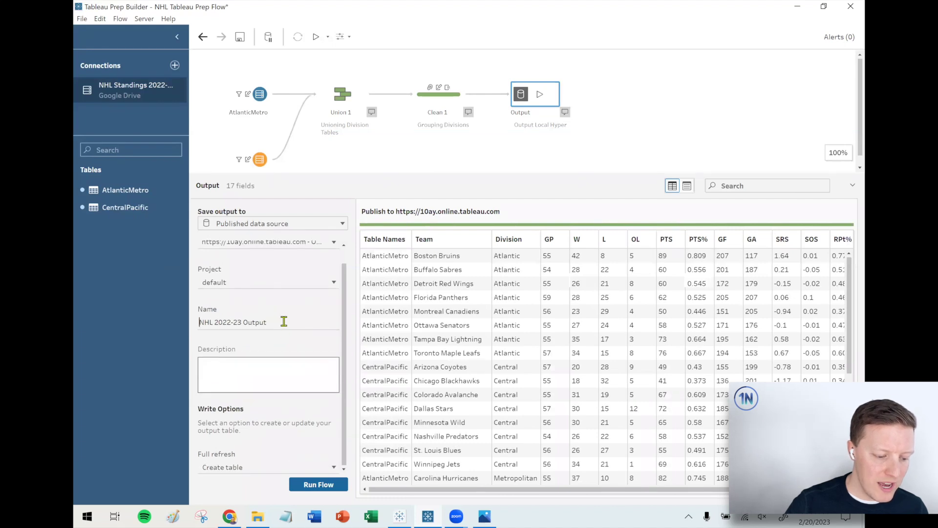
{"action": "left_click", "coordinate": [248, 467]}
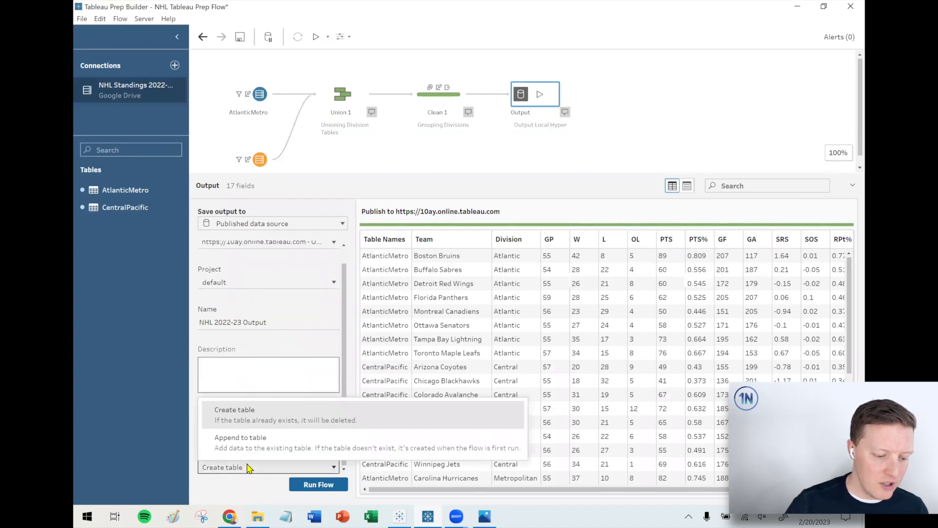
{"action": "left_click", "coordinate": [250, 466]}
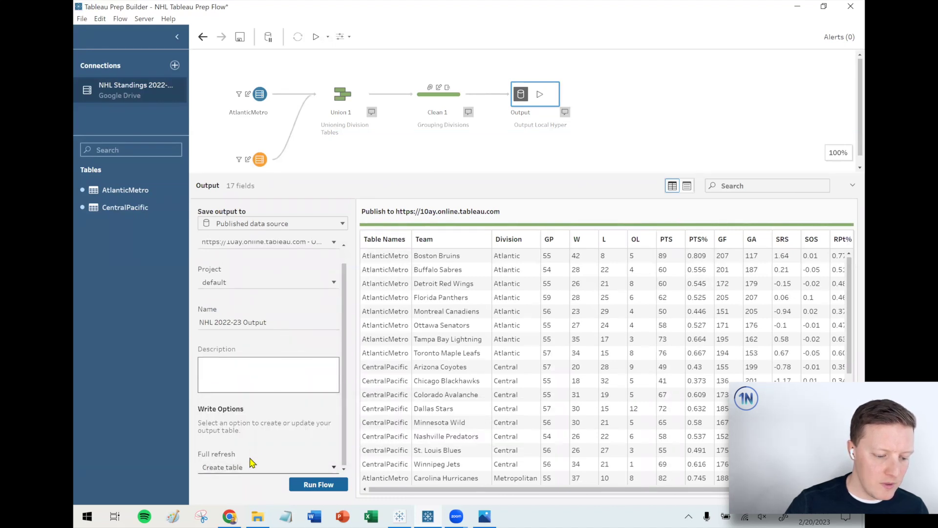
{"action": "left_click", "coordinate": [337, 489]}
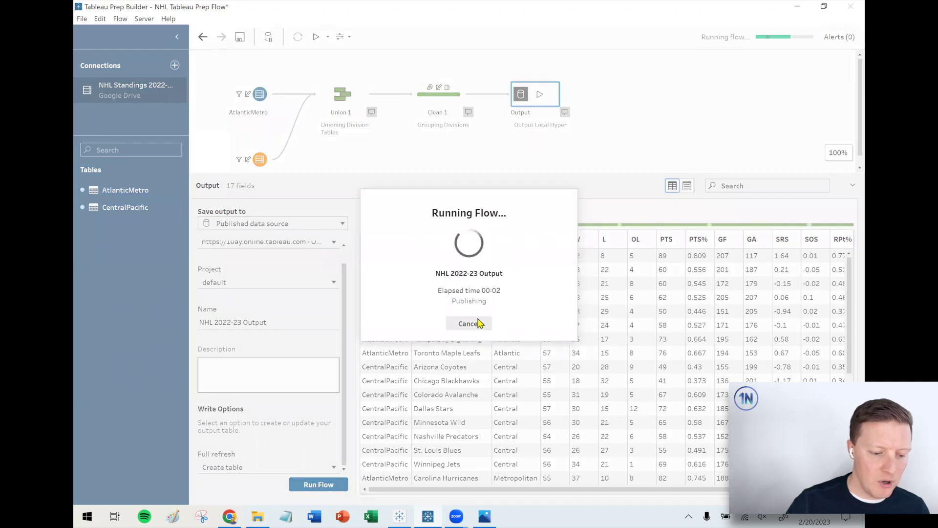
{"action": "key", "text": "alt+Tab"}
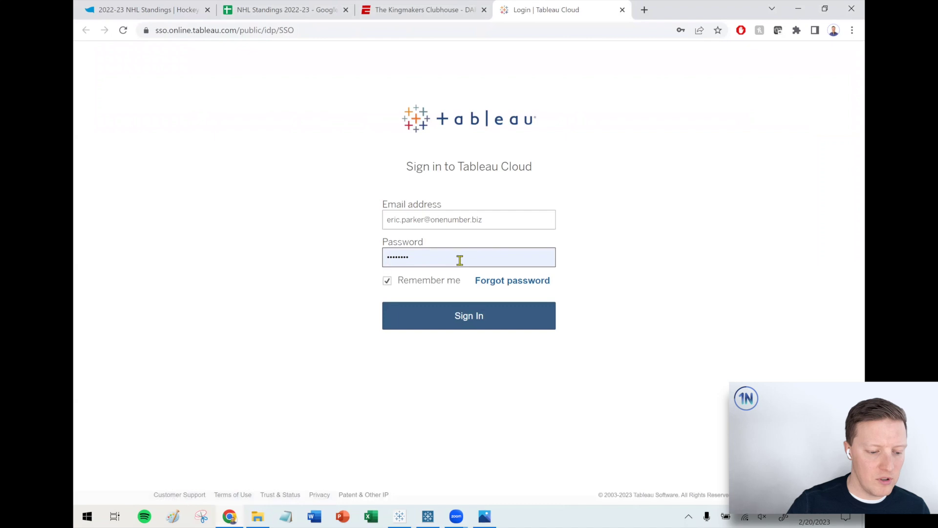
Sign in to Tableau Cloud and close the 'Upgrade Coming Soon' announcement.
{"action": "left_click", "coordinate": [452, 326]}
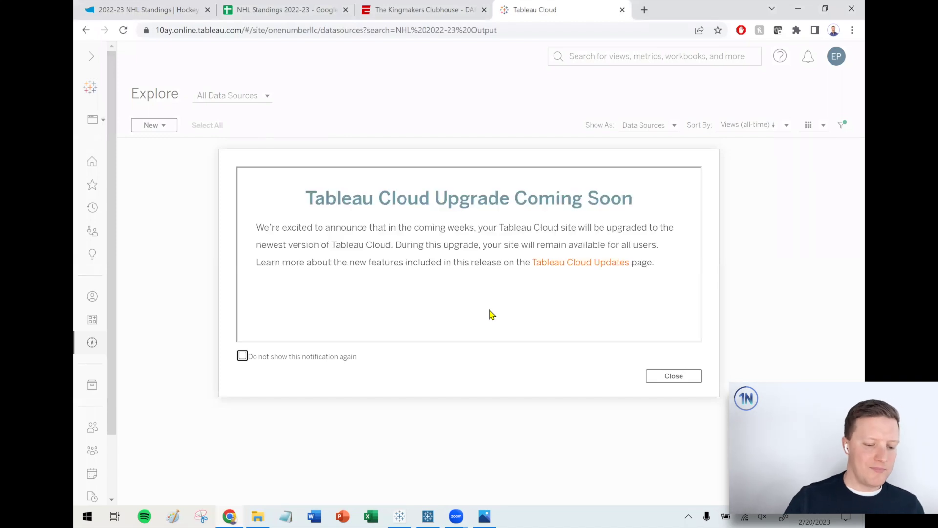
{"action": "left_click", "coordinate": [679, 379]}
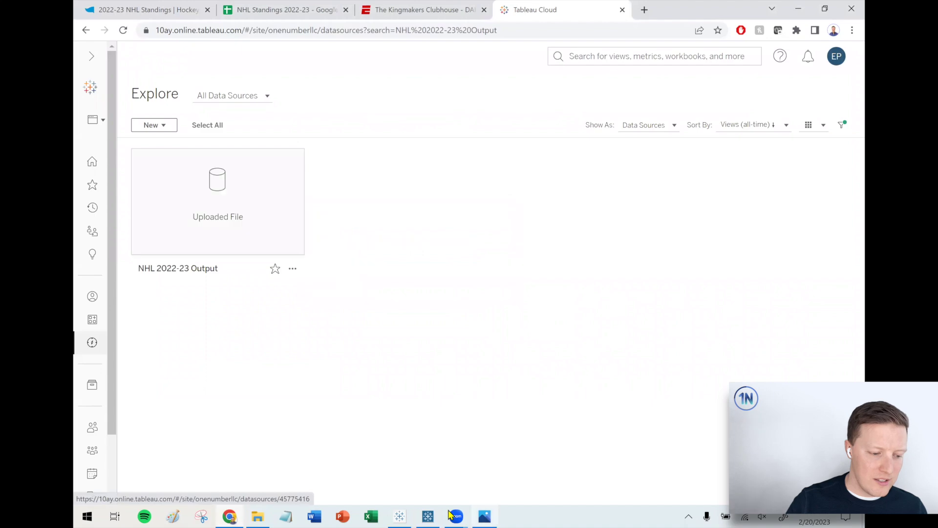
Acknowledge the finished flow run, check the Server menu, then bring up the Tableau file types slide.
{"action": "left_click", "coordinate": [428, 516]}
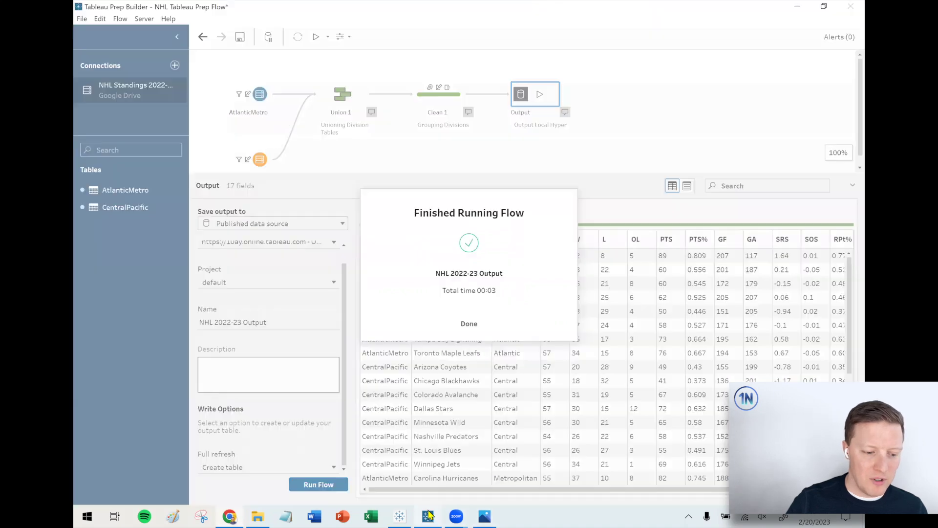
{"action": "left_click", "coordinate": [463, 324]}
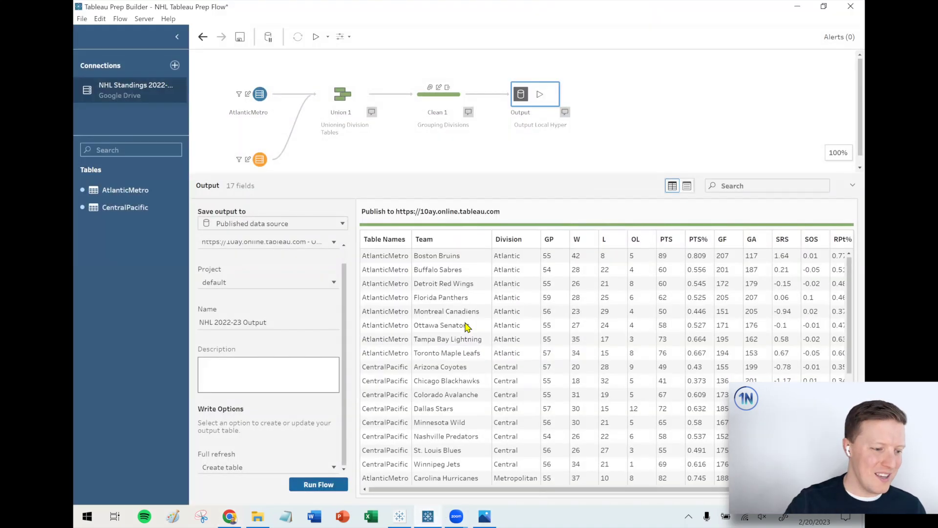
{"action": "left_click", "coordinate": [146, 20]}
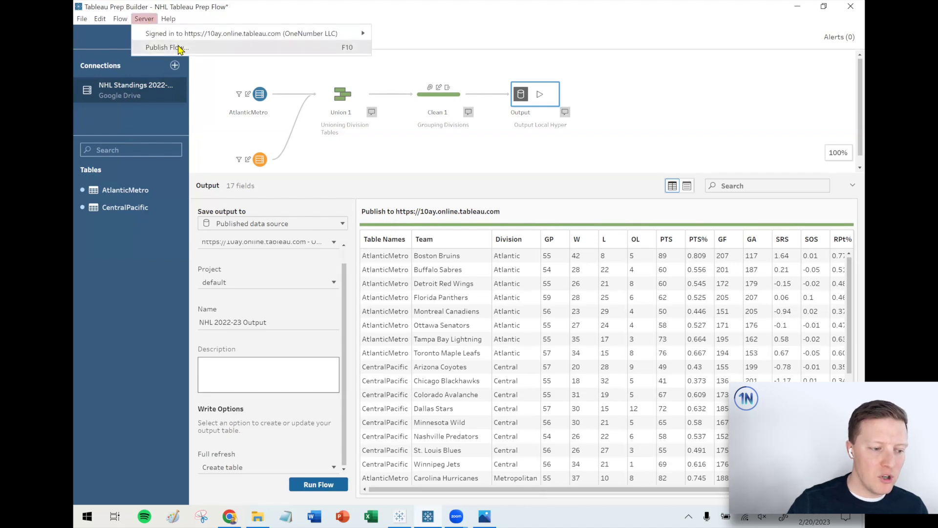
{"action": "left_click", "coordinate": [149, 21]}
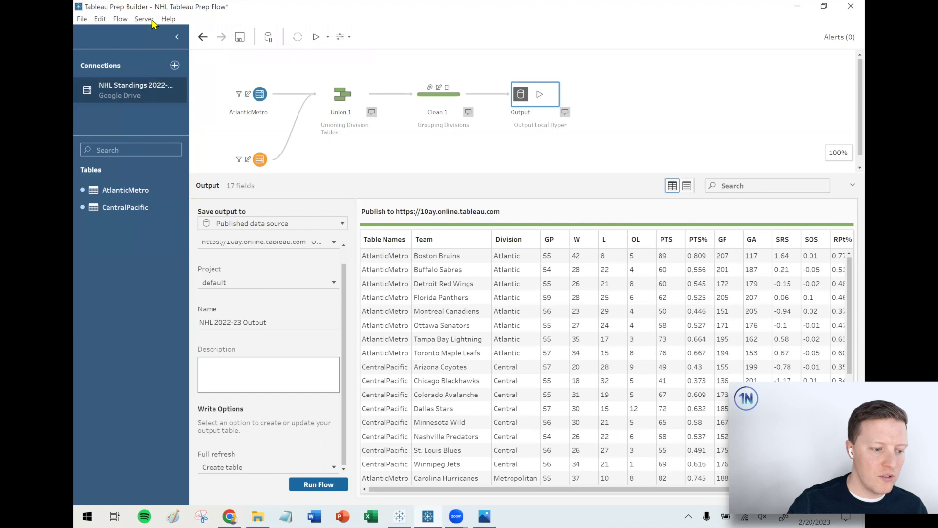
{"action": "left_click", "coordinate": [153, 22]}
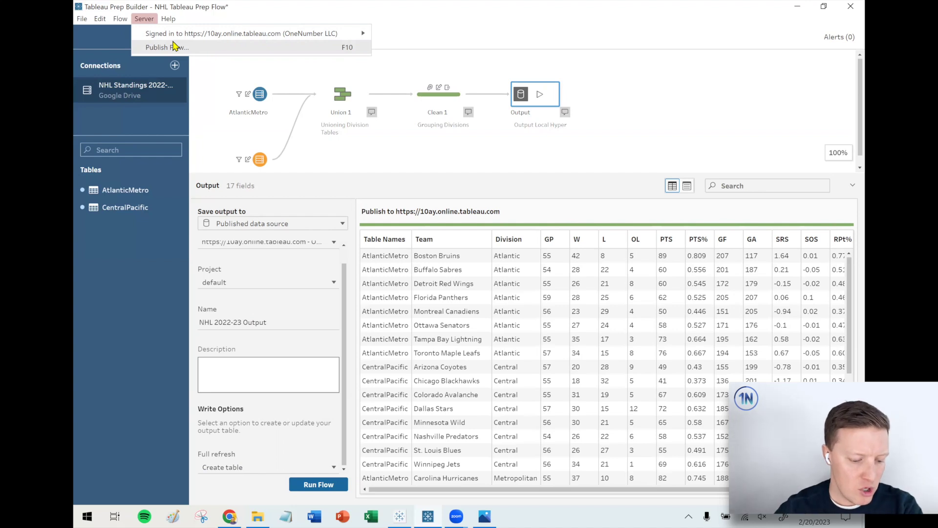
{"action": "left_click", "coordinate": [485, 516]}
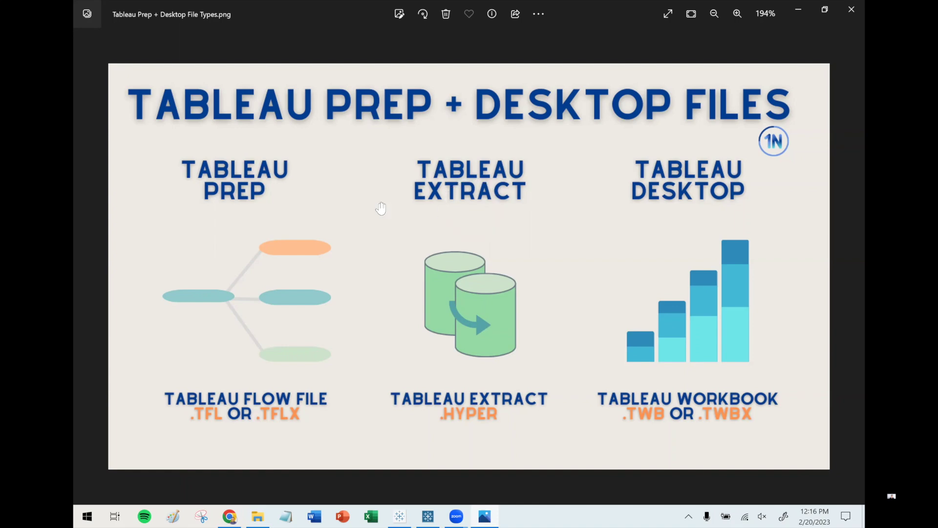
Walk through the Tableau Prep + Desktop Files slide comparing .tfl/.tflx, .hyper and .twb/.twbx files.
{"action": "left_click", "coordinate": [250, 252]}
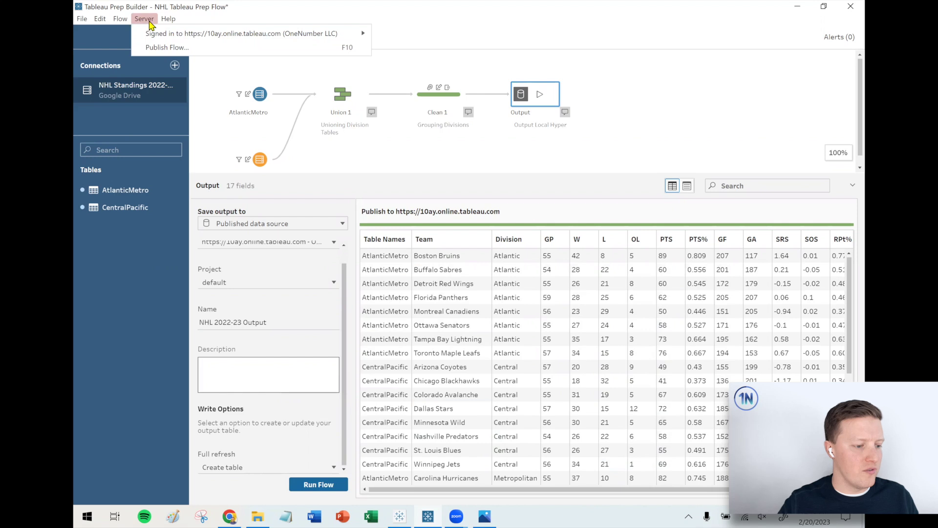
Publish NHL Tableau Prep Flow to the default project after reviewing the connection's authentication settings.
{"action": "left_click", "coordinate": [184, 52]}
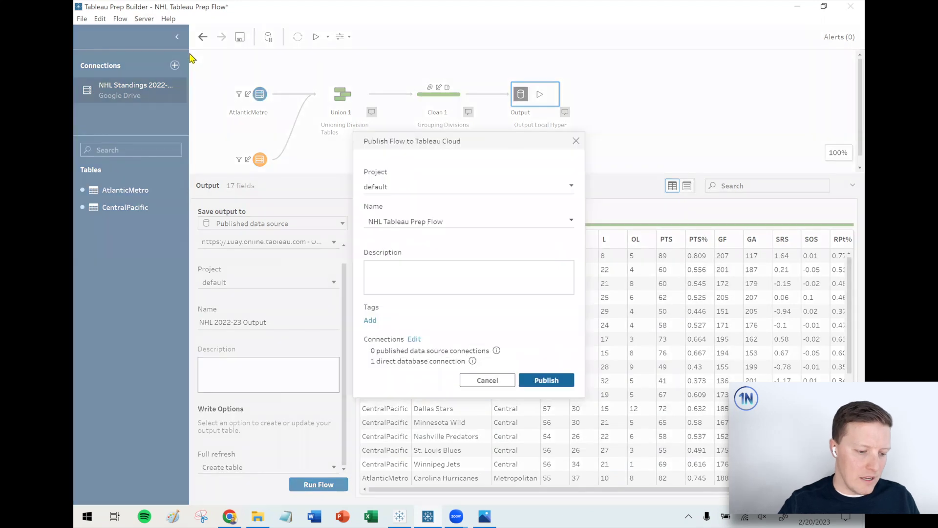
{"action": "left_click", "coordinate": [403, 189]}
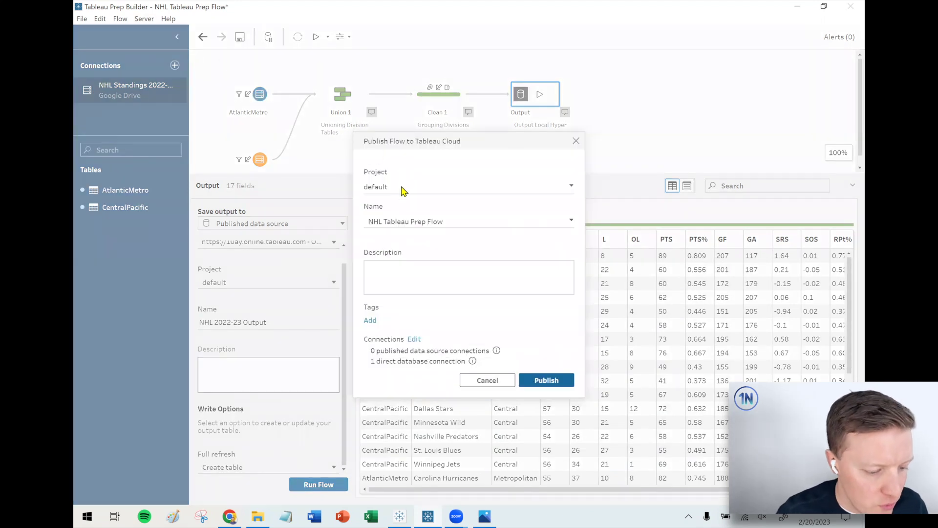
{"action": "left_click", "coordinate": [444, 214]}
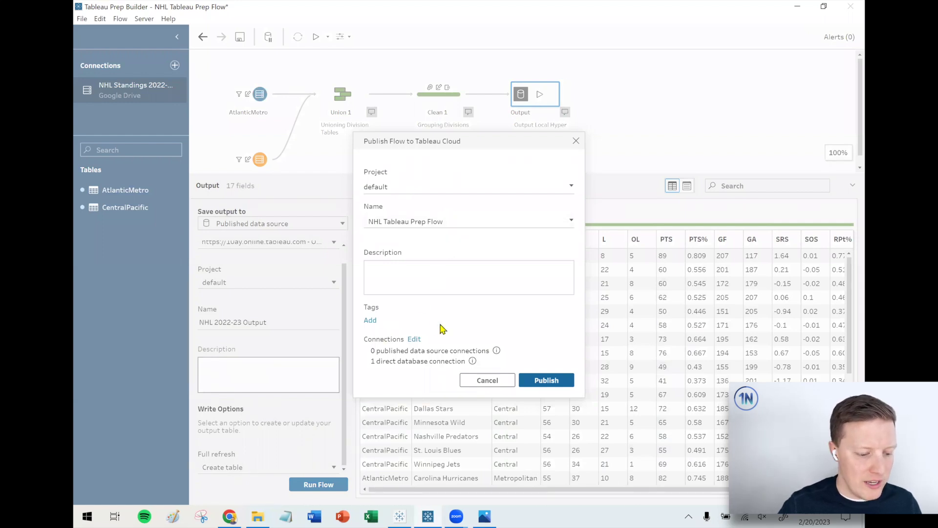
{"action": "left_click", "coordinate": [414, 340]}
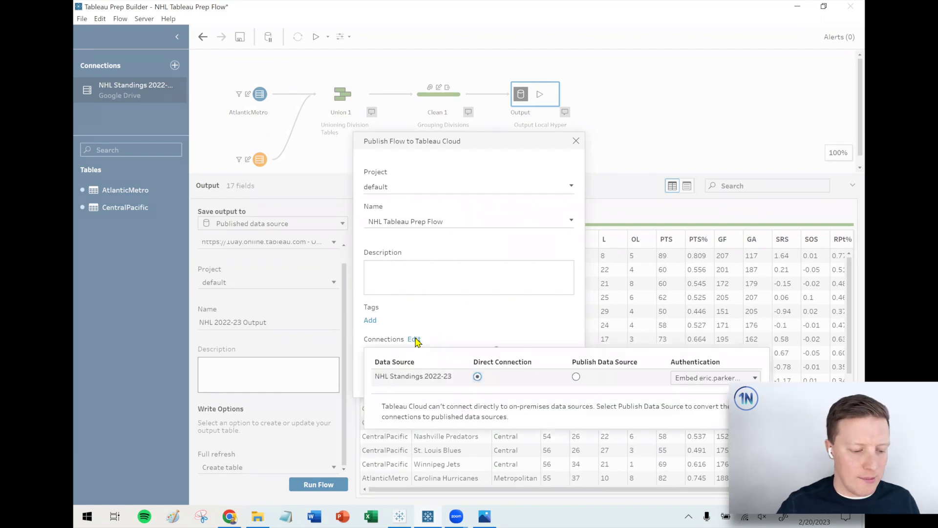
{"action": "left_click", "coordinate": [684, 380]}
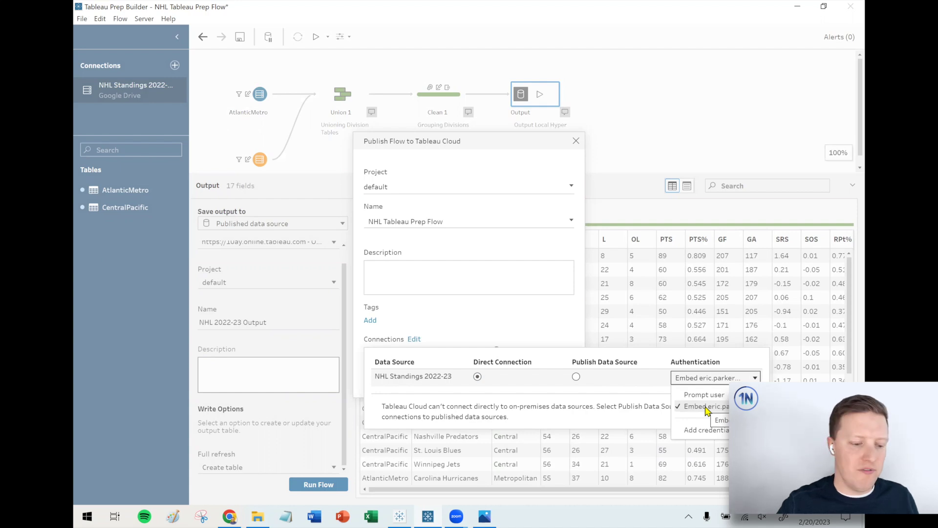
{"action": "left_click", "coordinate": [521, 333]}
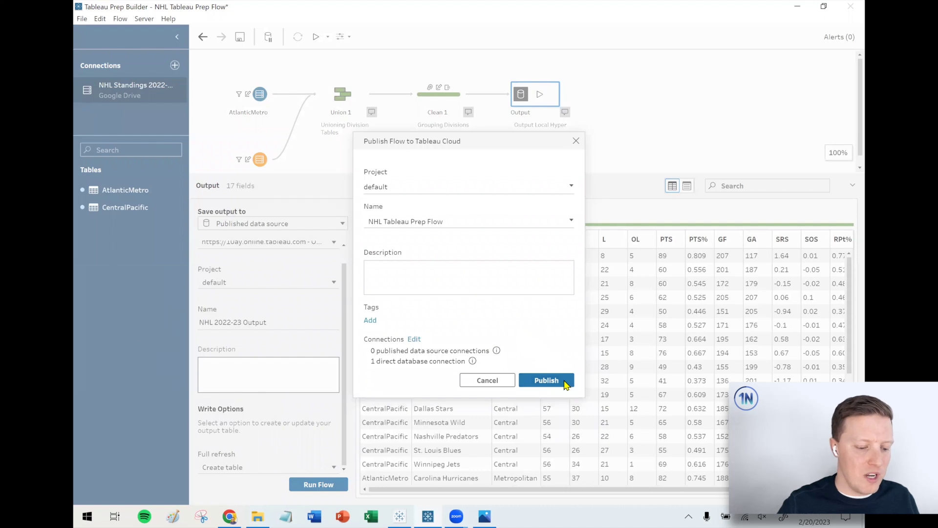
{"action": "left_click", "coordinate": [565, 382]}
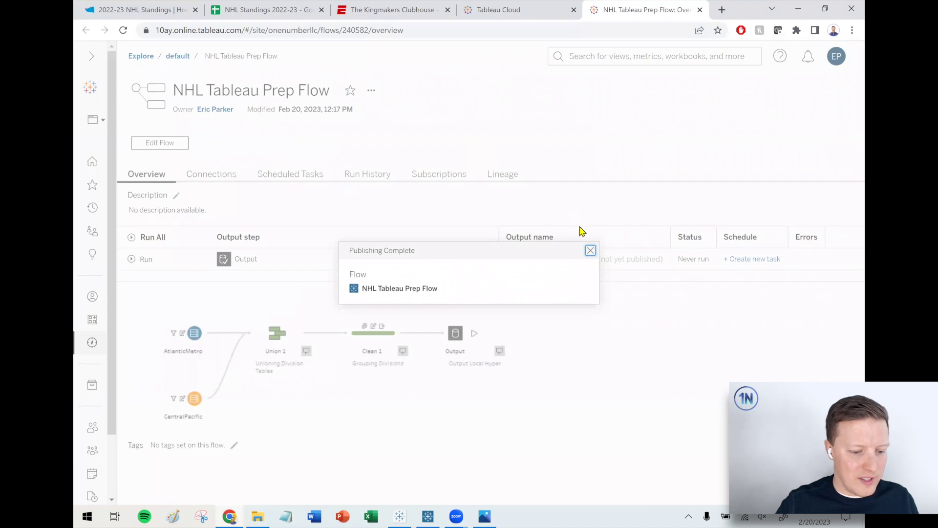
Dismiss the publishing notice and browse the owner's content page listing the NHL 2022-23 Output data source.
{"action": "left_click", "coordinate": [590, 251]}
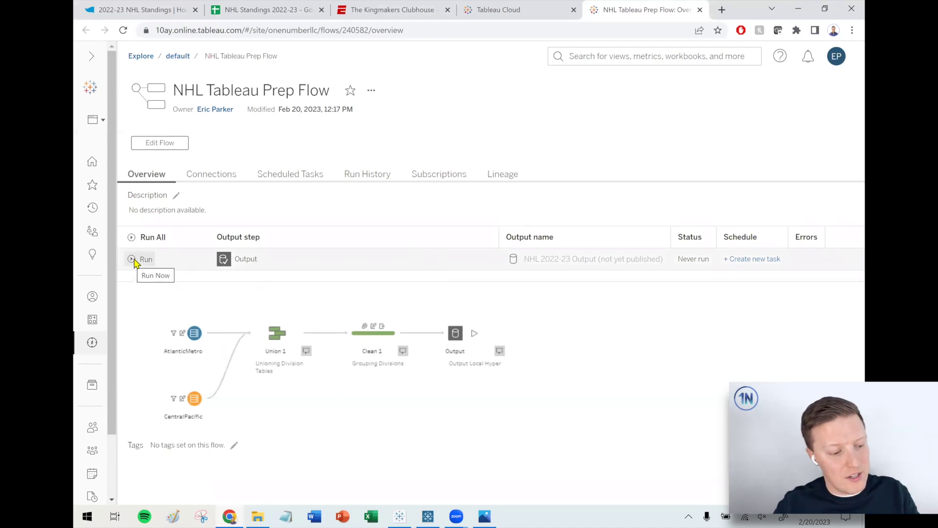
{"action": "left_click", "coordinate": [208, 110]}
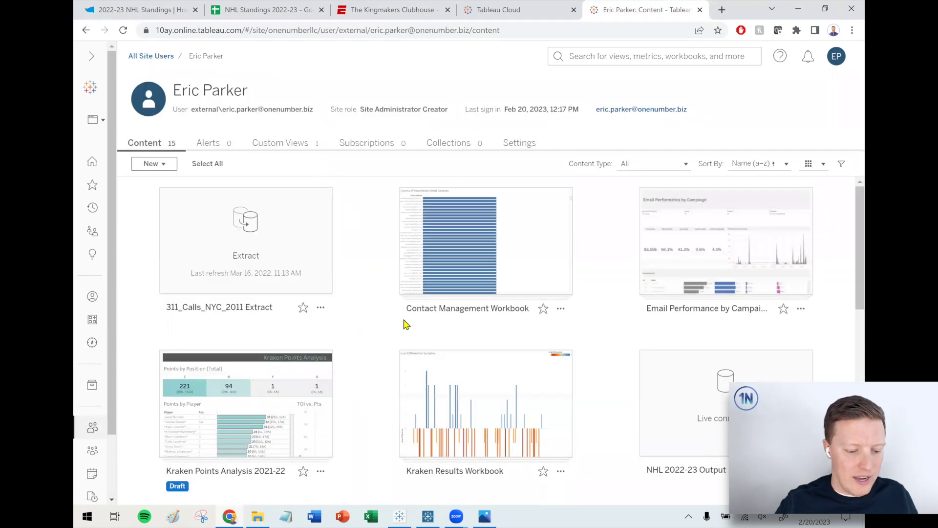
{"action": "scroll", "coordinate": [391, 323], "scroll_direction": "down", "scroll_amount": 10}
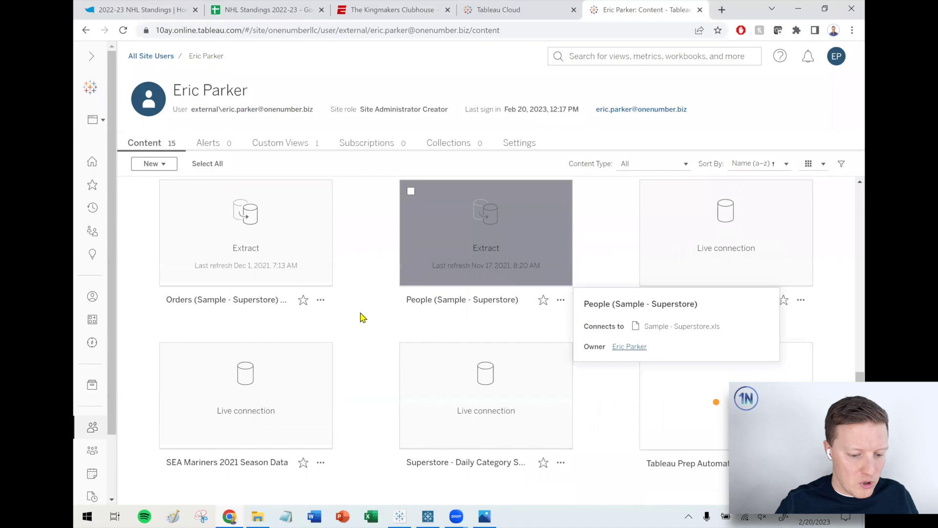
{"action": "scroll", "coordinate": [834, 325], "scroll_direction": "up", "scroll_amount": 3}
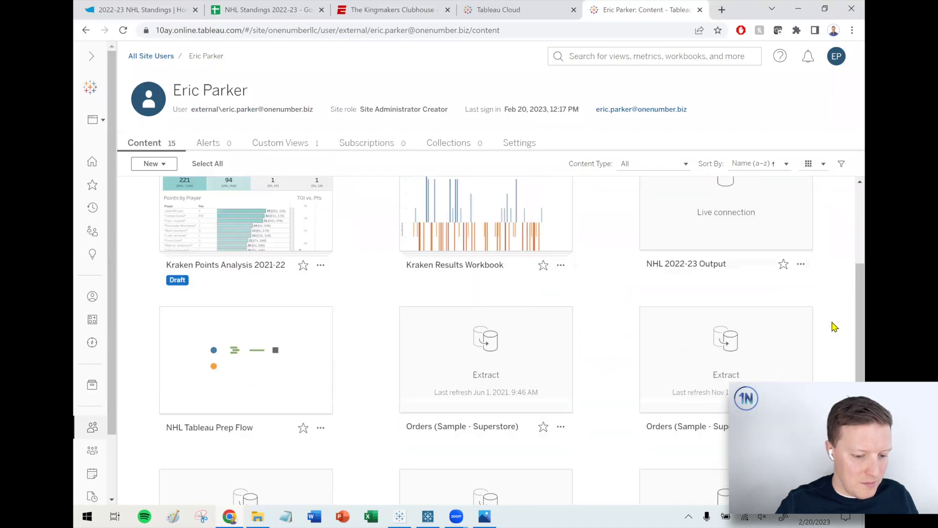
{"action": "scroll", "coordinate": [834, 327], "scroll_direction": "up", "scroll_amount": 3}
{"action": "scroll", "coordinate": [834, 326], "scroll_direction": "up", "scroll_amount": 1}
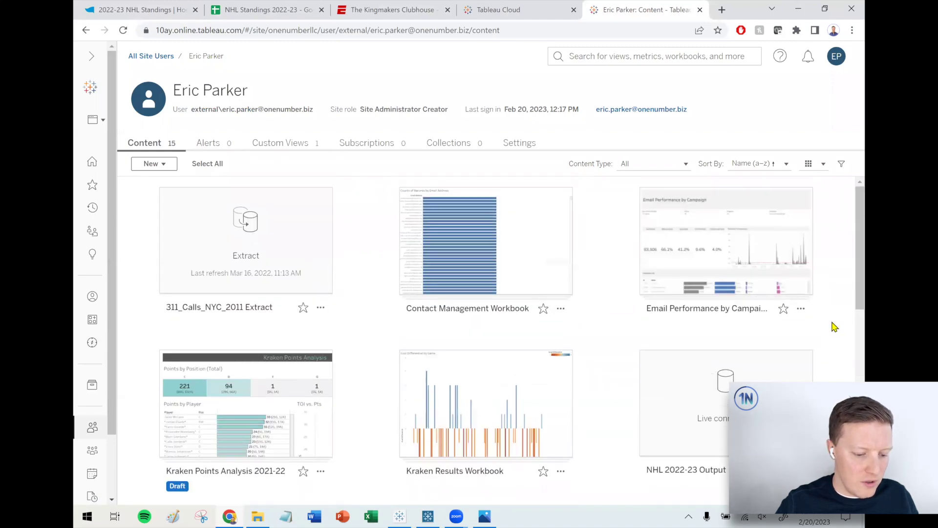
{"action": "mouse_move", "coordinate": [762, 405]}
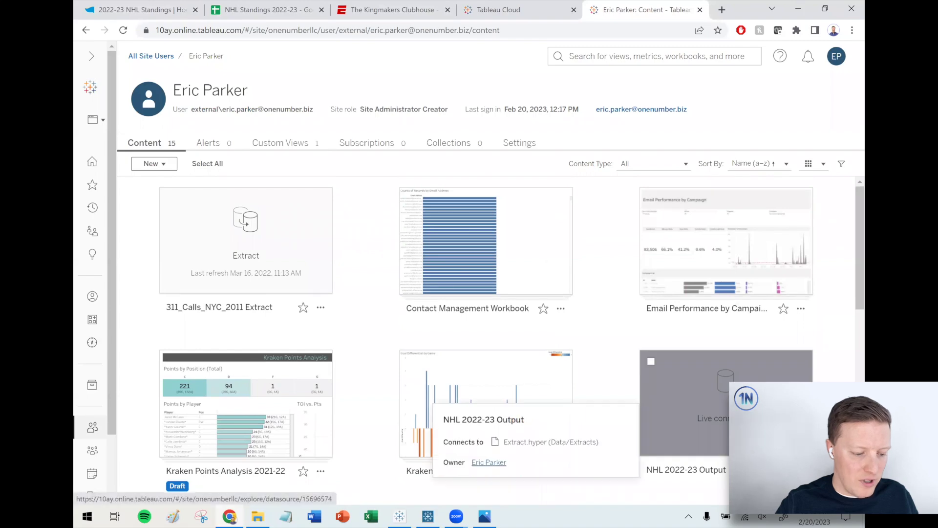
{"action": "scroll", "coordinate": [733, 342], "scroll_direction": "down", "scroll_amount": 1}
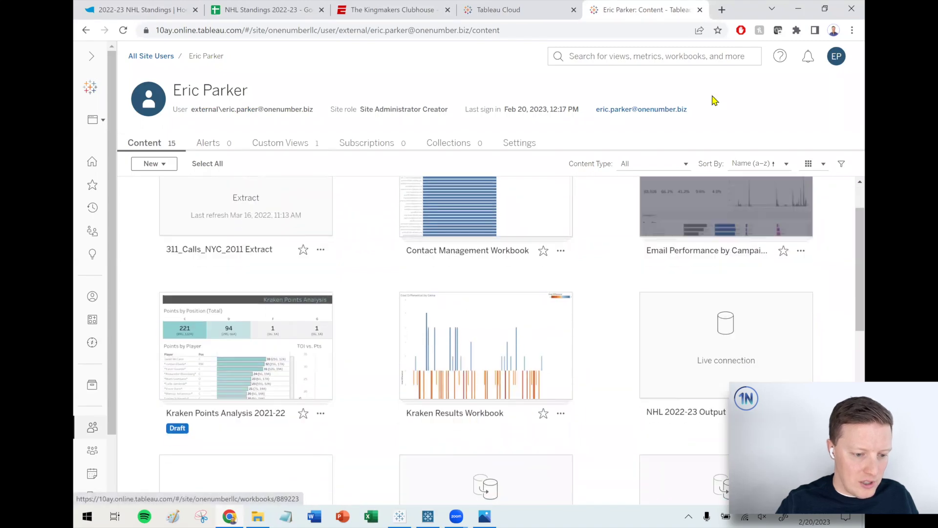
{"action": "left_click", "coordinate": [708, 56]}
{"action": "type", "text": "nhl"}
{"action": "key", "text": "Return"}
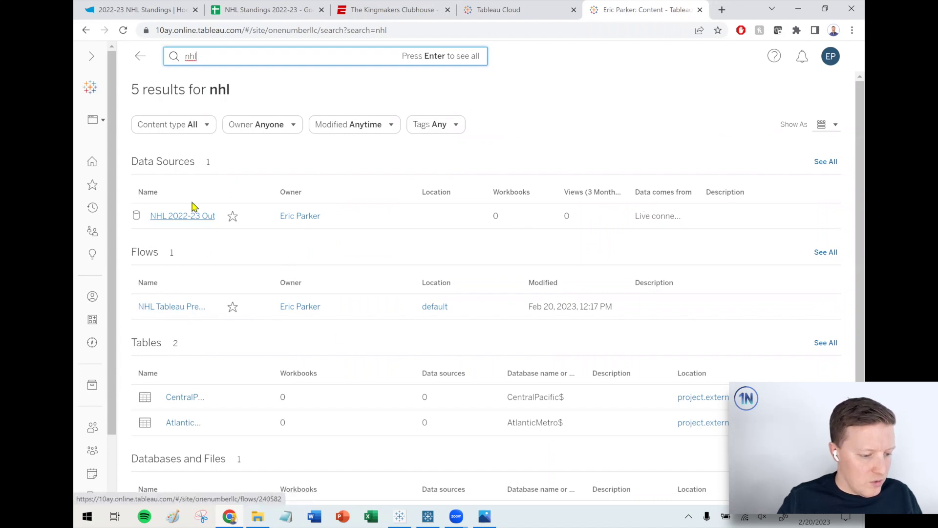
{"action": "left_click", "coordinate": [184, 215]}
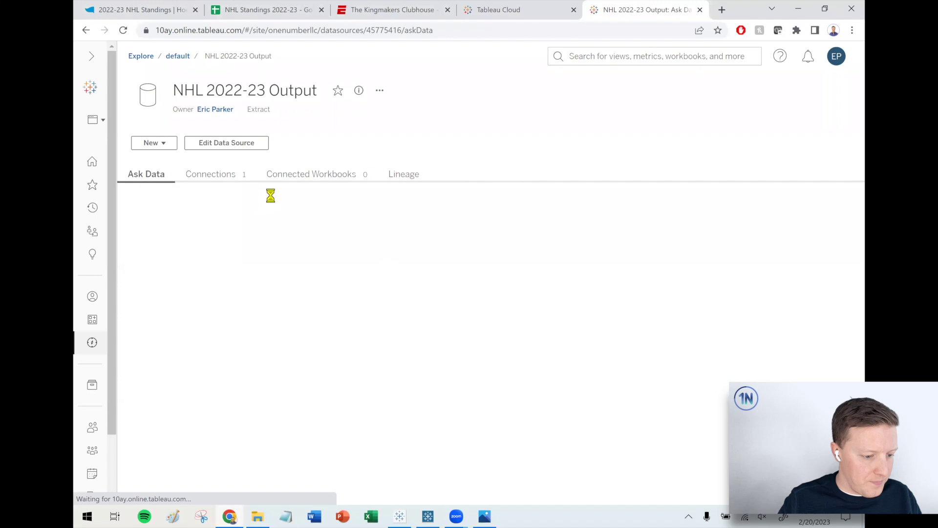
{"action": "left_click", "coordinate": [235, 177]}
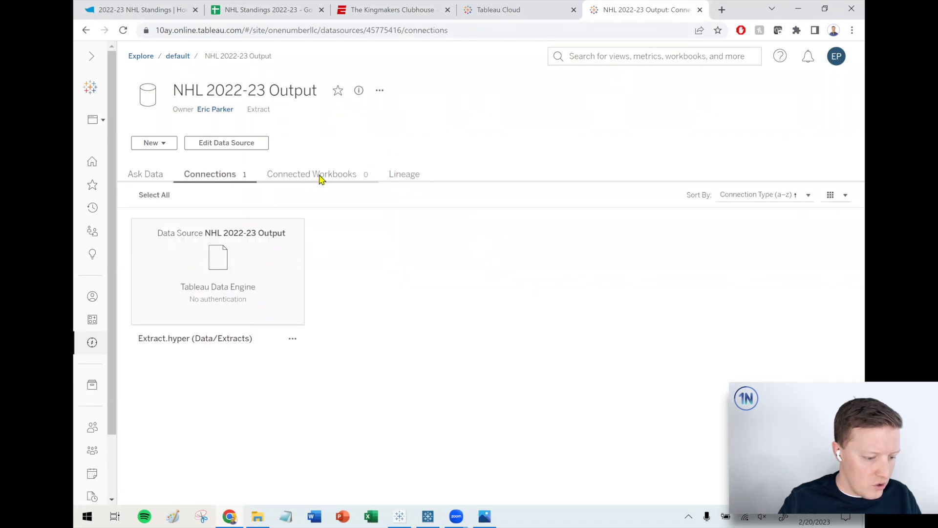
{"action": "left_click", "coordinate": [349, 177]}
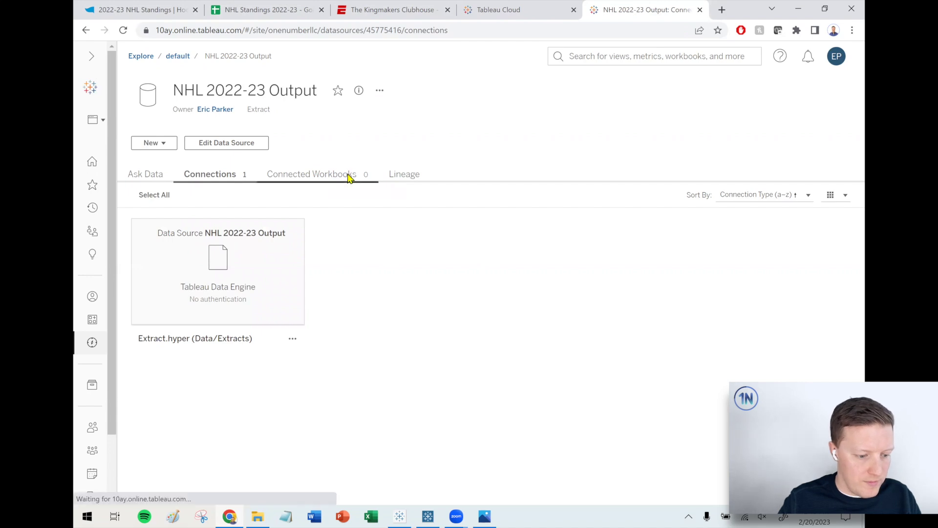
{"action": "left_click", "coordinate": [412, 180]}
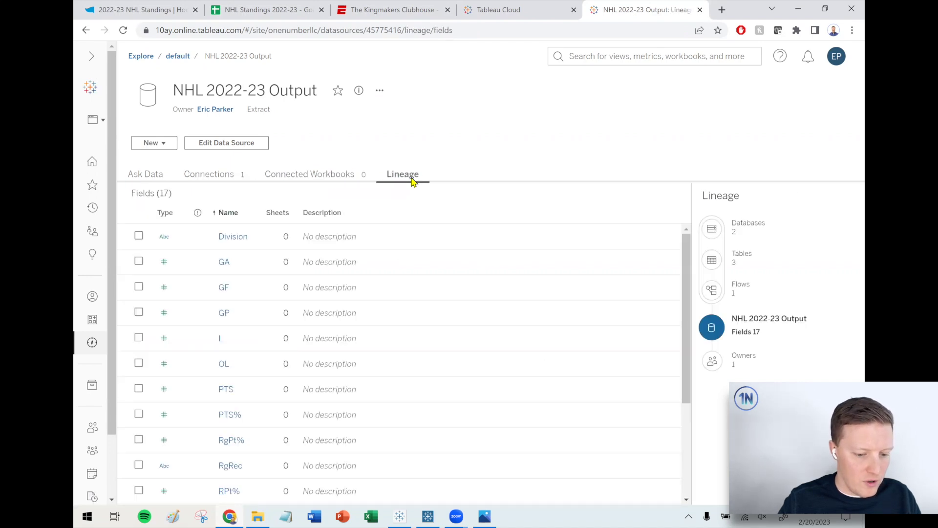
{"action": "left_click", "coordinate": [379, 91]}
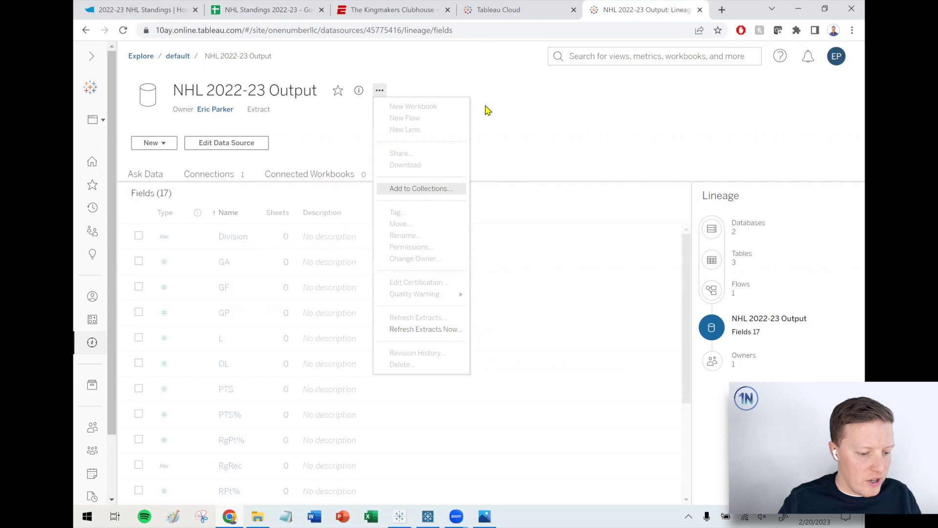
{"action": "left_click", "coordinate": [538, 128]}
{"action": "left_click", "coordinate": [210, 109]}
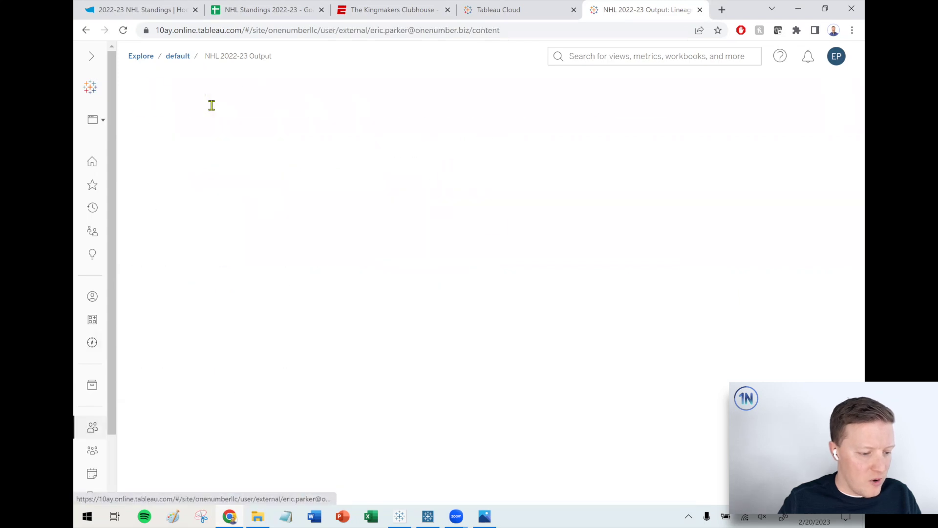
{"action": "scroll", "coordinate": [431, 284], "scroll_direction": "down", "scroll_amount": 5}
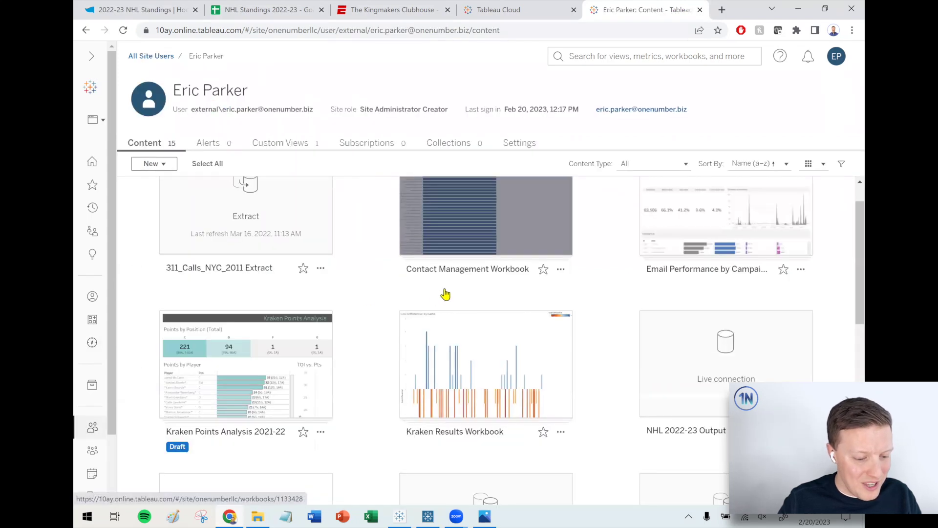
Run the NHL Tableau Prep Flow's Output step immediately, then check its Scheduled Tasks page.
{"action": "left_click", "coordinate": [234, 340]}
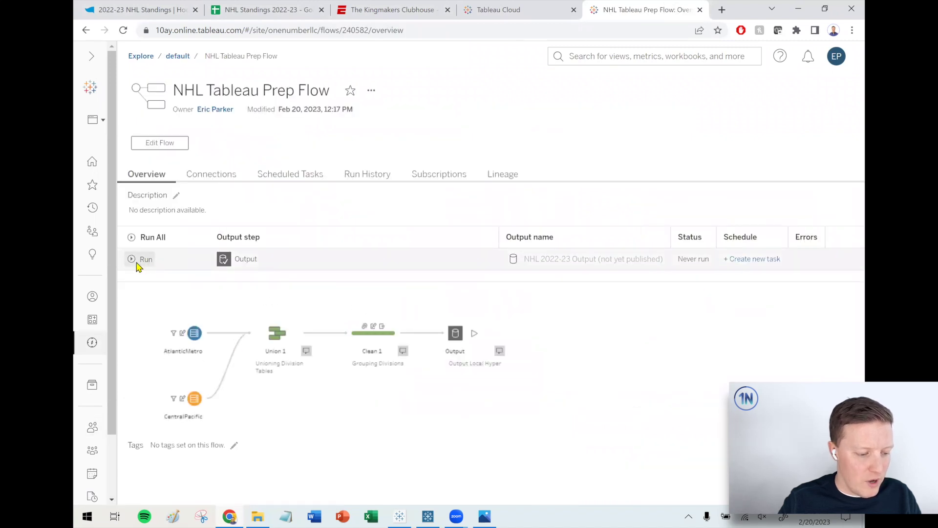
{"action": "left_click", "coordinate": [137, 264]}
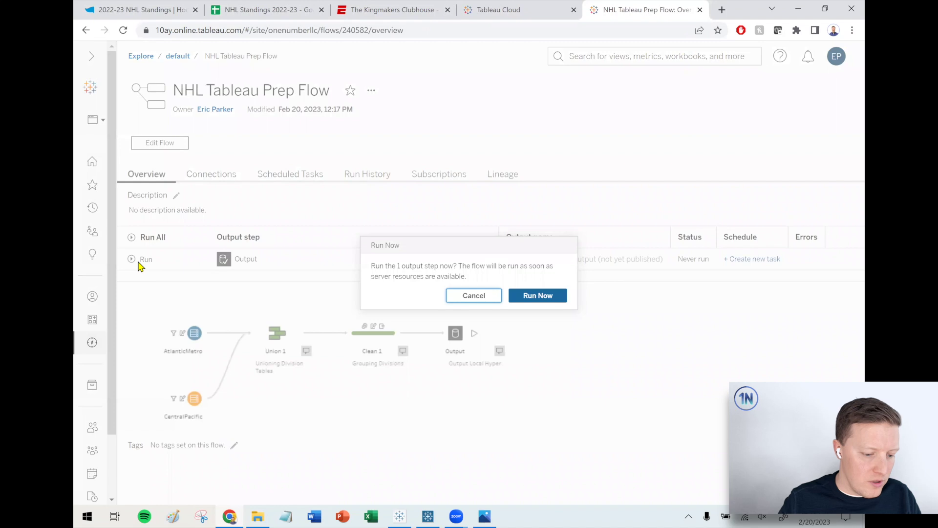
{"action": "left_click", "coordinate": [541, 298]}
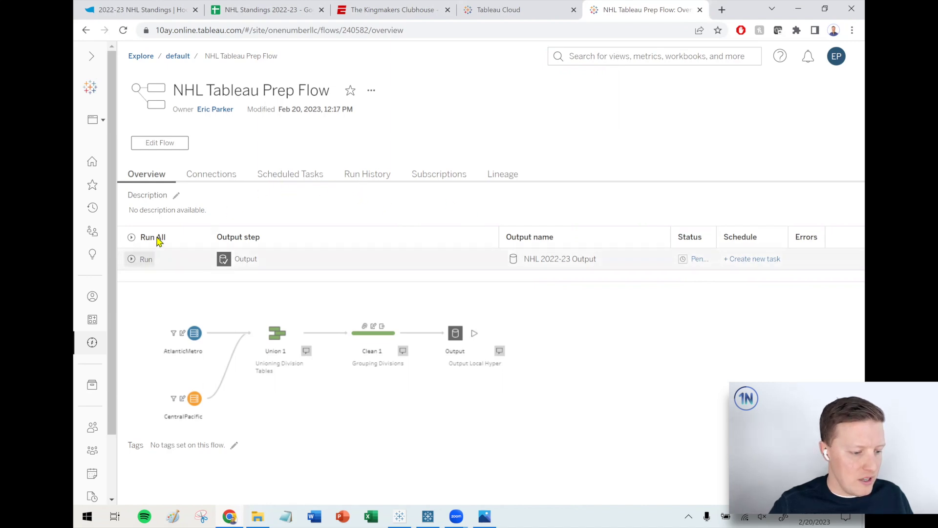
{"action": "left_click", "coordinate": [291, 178]}
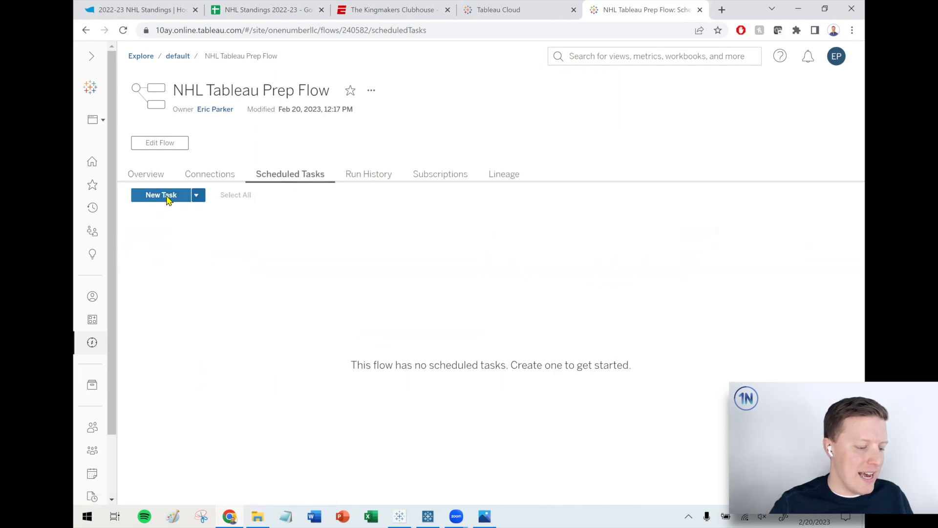
Look through the flow's new-task options, starting a linked task and cancelling it.
{"action": "left_click", "coordinate": [198, 199]}
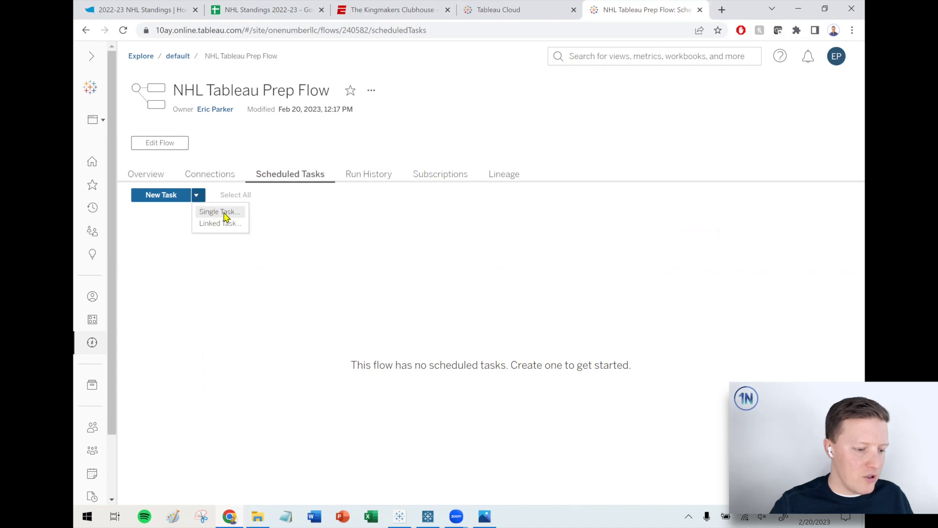
{"action": "left_click", "coordinate": [372, 90]}
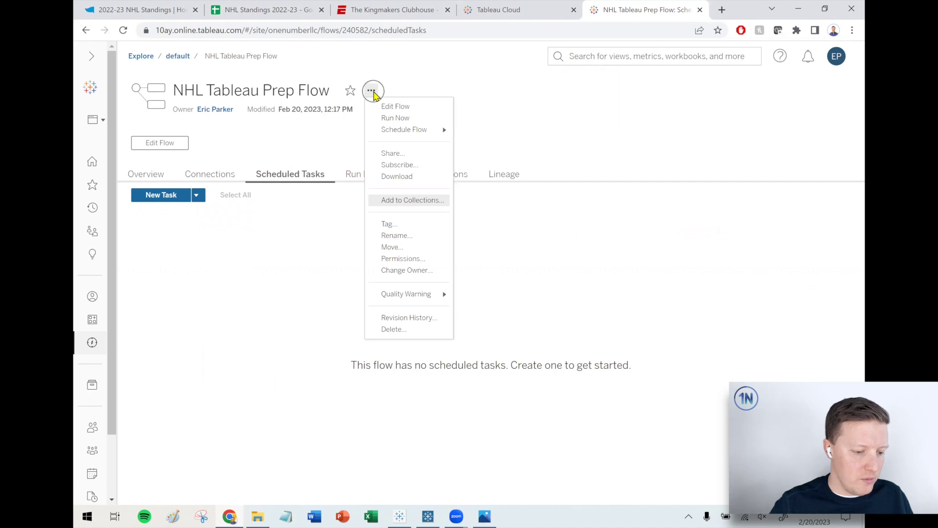
{"action": "mouse_move", "coordinate": [404, 130]}
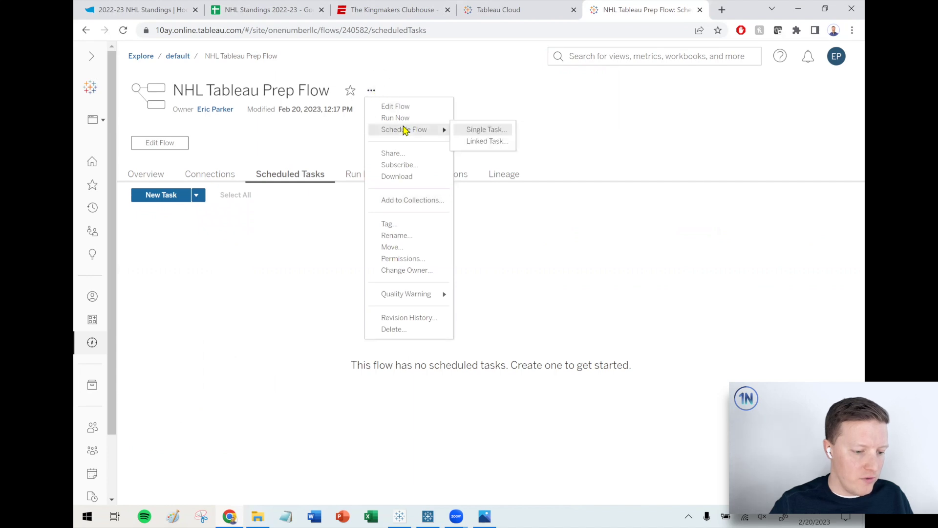
{"action": "left_click", "coordinate": [496, 142]}
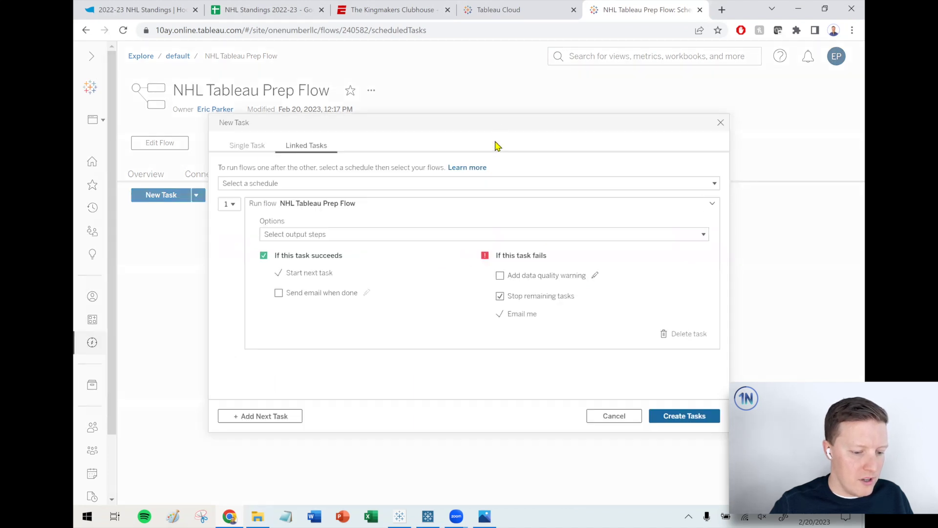
{"action": "left_click", "coordinate": [720, 122]}
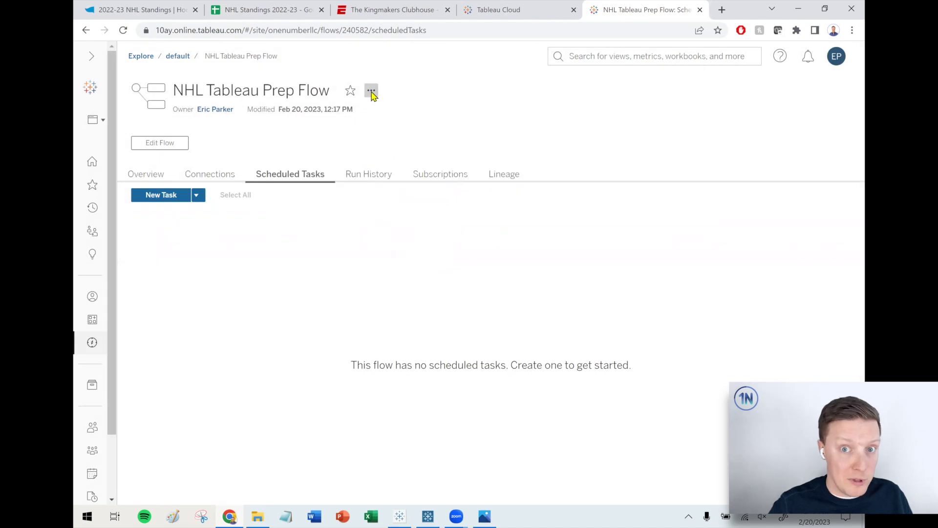
Create a single task on the daily 5:00 AM schedule with Full refresh.
{"action": "left_click", "coordinate": [371, 92]}
{"action": "mouse_move", "coordinate": [438, 133]}
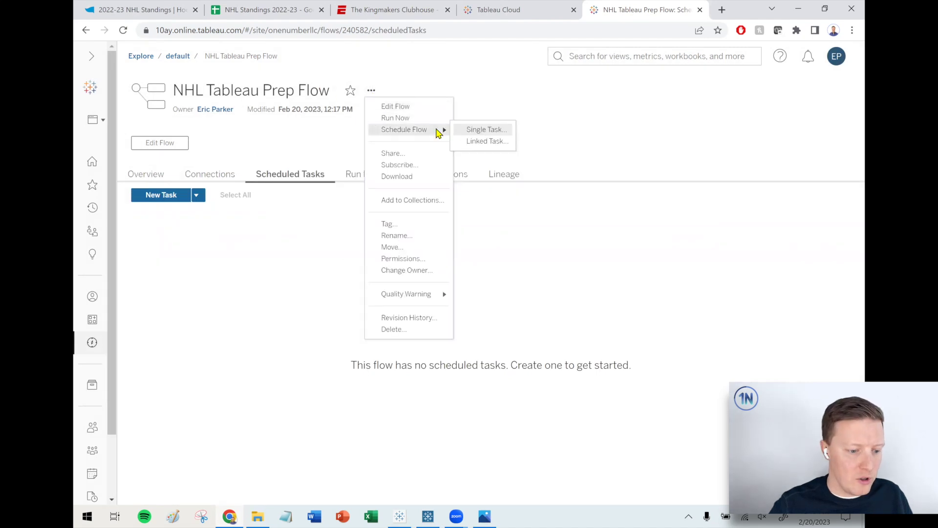
{"action": "left_click", "coordinate": [467, 131]}
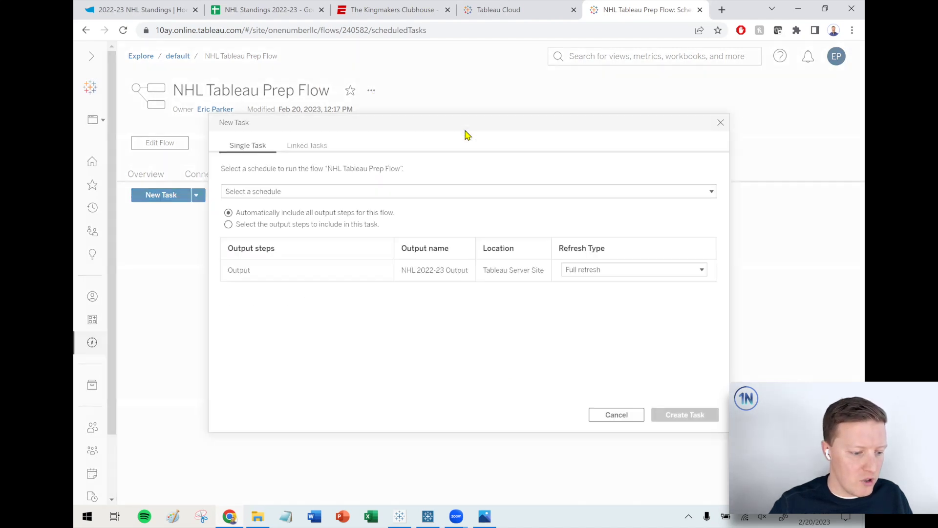
{"action": "left_click", "coordinate": [335, 192]}
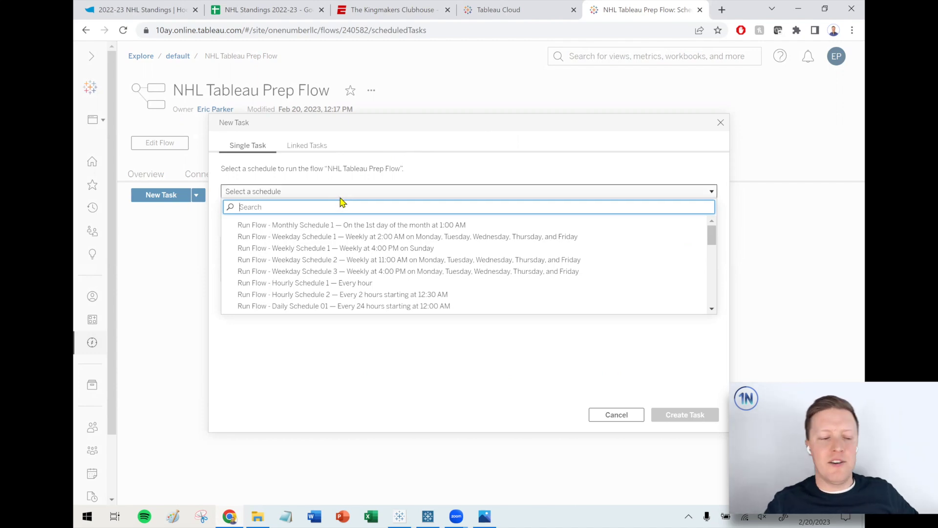
{"action": "scroll", "coordinate": [386, 235], "scroll_direction": "down", "scroll_amount": 3}
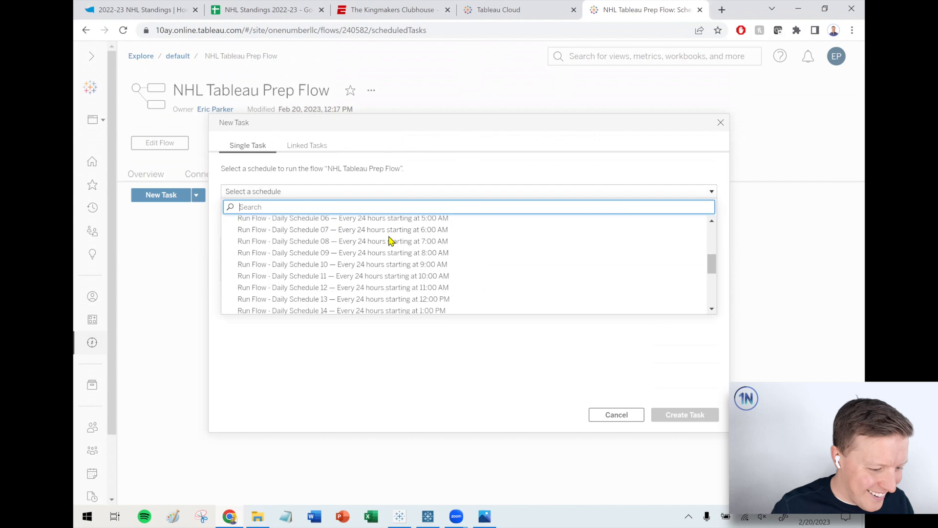
{"action": "scroll", "coordinate": [391, 240], "scroll_direction": "up", "scroll_amount": 3}
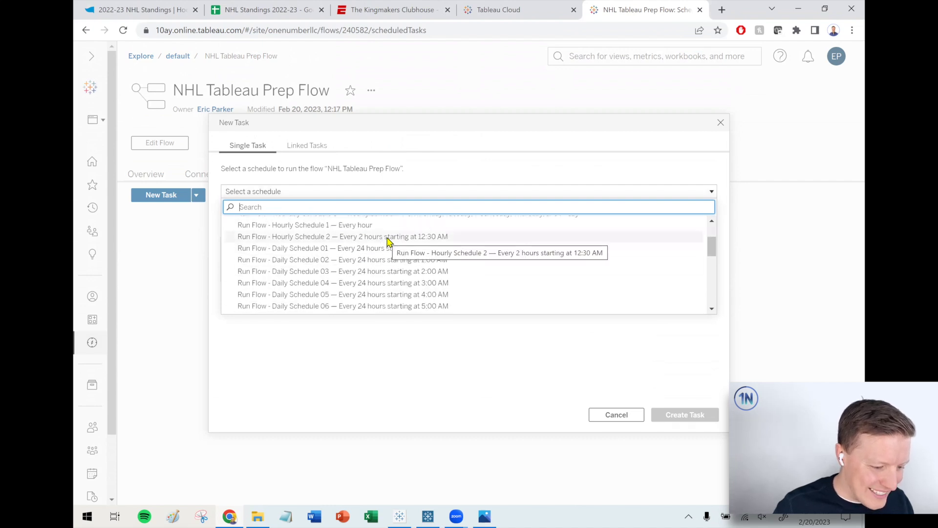
{"action": "scroll", "coordinate": [386, 244], "scroll_direction": "down", "scroll_amount": 2}
{"action": "left_click", "coordinate": [386, 249]}
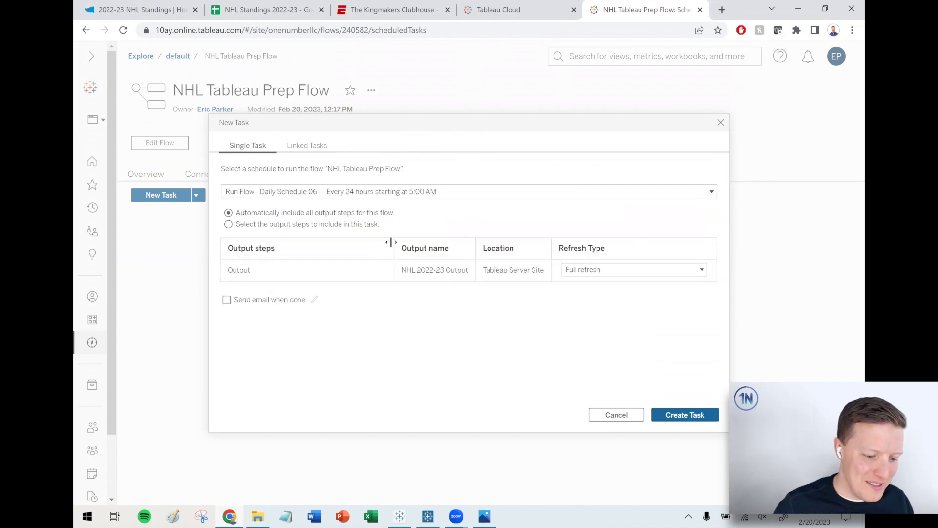
{"action": "left_click", "coordinate": [597, 268]}
{"action": "left_click", "coordinate": [602, 272]}
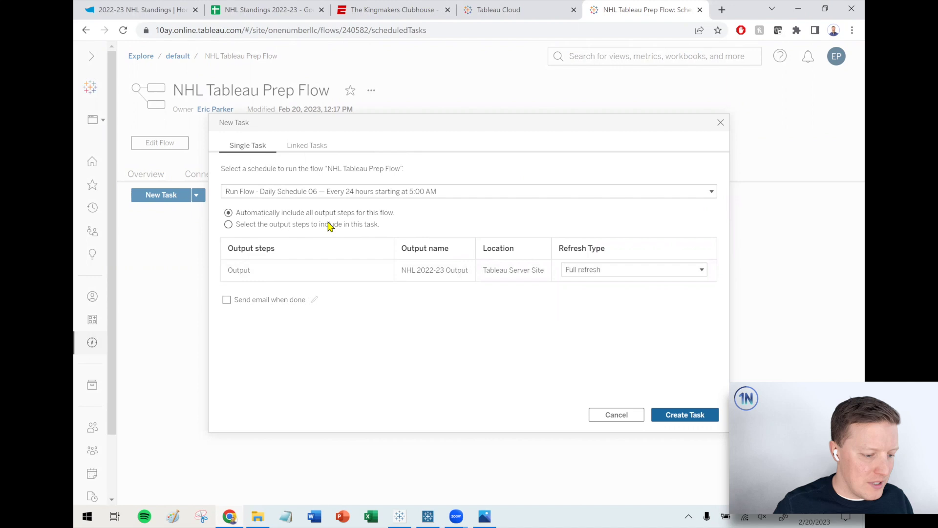
{"action": "left_click", "coordinate": [694, 417]}
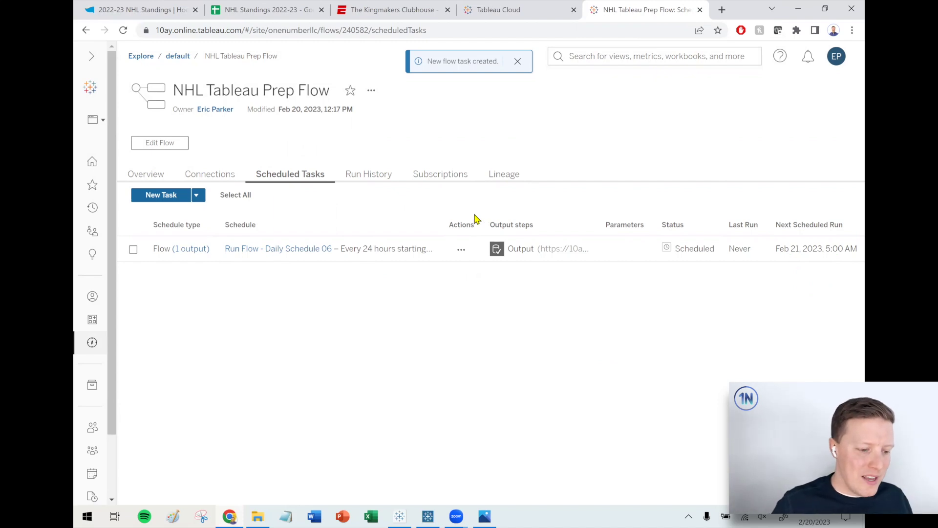
Review the flow's action options beside the new daily task, then dismiss them.
{"action": "left_click", "coordinate": [372, 91]}
{"action": "mouse_move", "coordinate": [410, 130]}
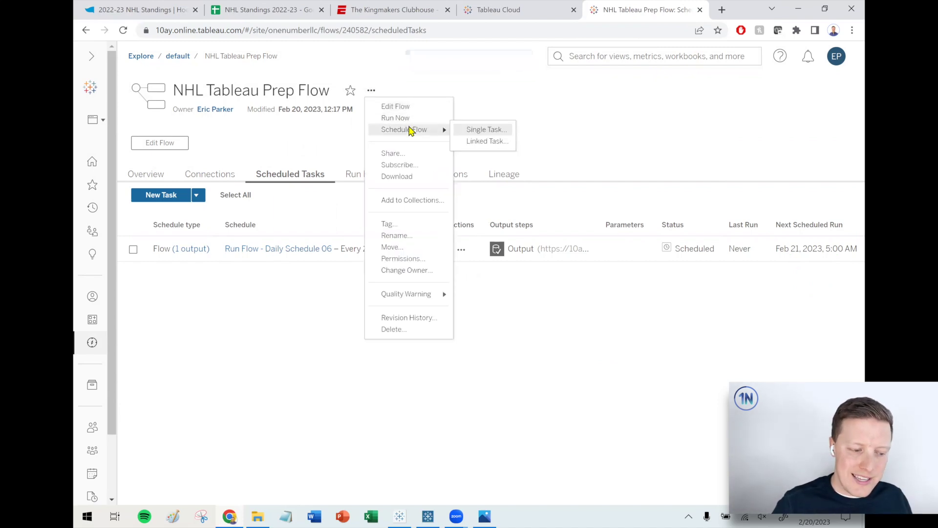
{"action": "left_click", "coordinate": [294, 143]}
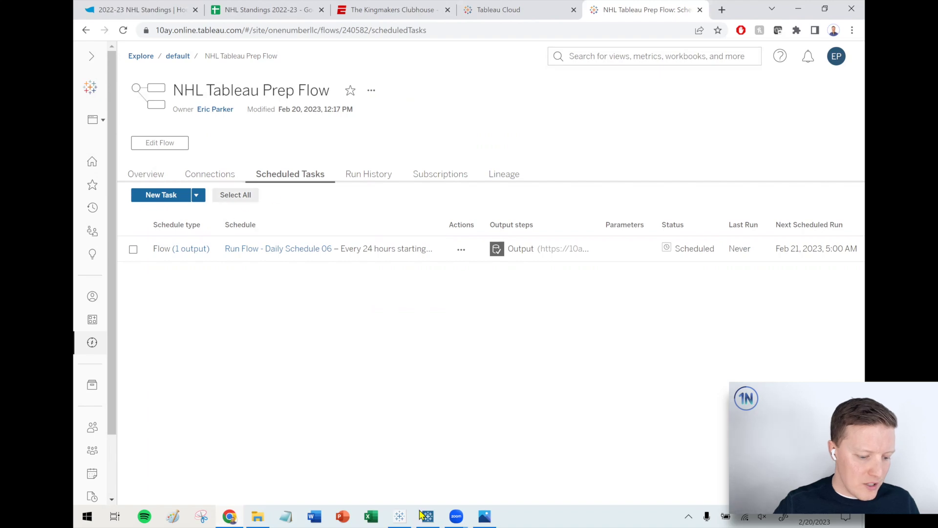
Return to the NHL Goalie Evaluator workbook in Tableau Desktop.
{"action": "mouse_move", "coordinate": [407, 514]}
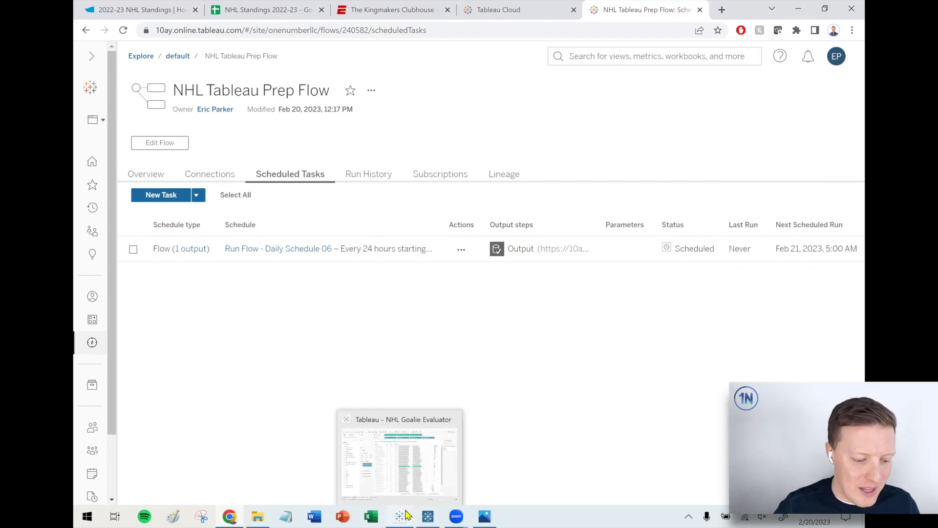
{"action": "left_click", "coordinate": [419, 464]}
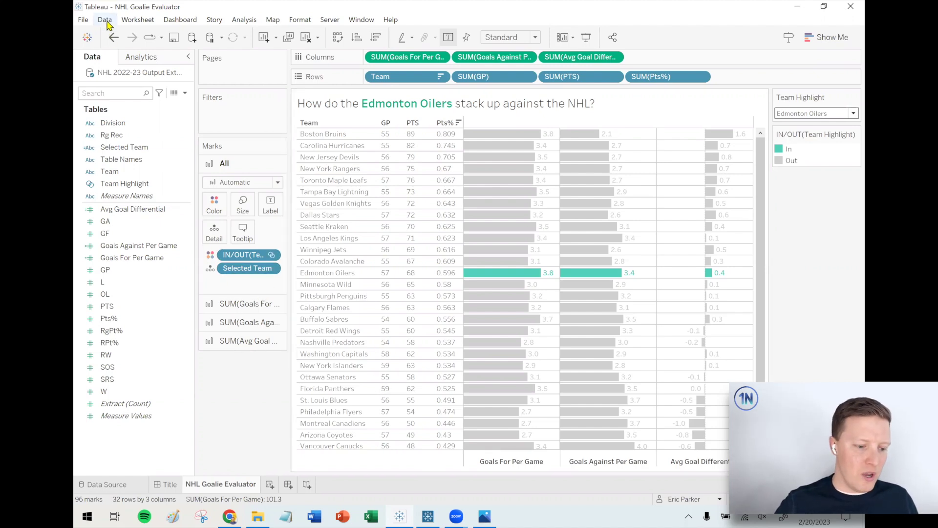
{"action": "mouse_move", "coordinate": [483, 149]}
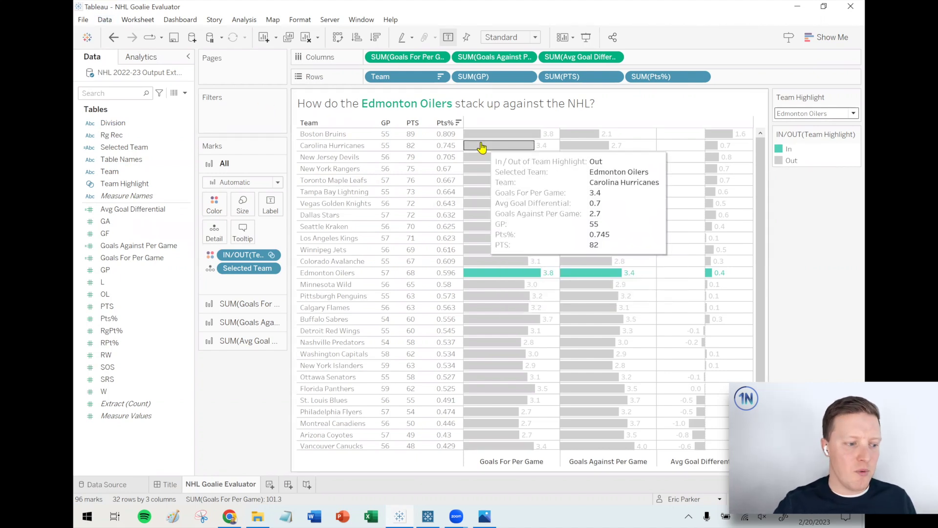
Add a Tableau Server data source, searching 'N' and connecting to NHL 2022-23 Output.
{"action": "left_click", "coordinate": [106, 20]}
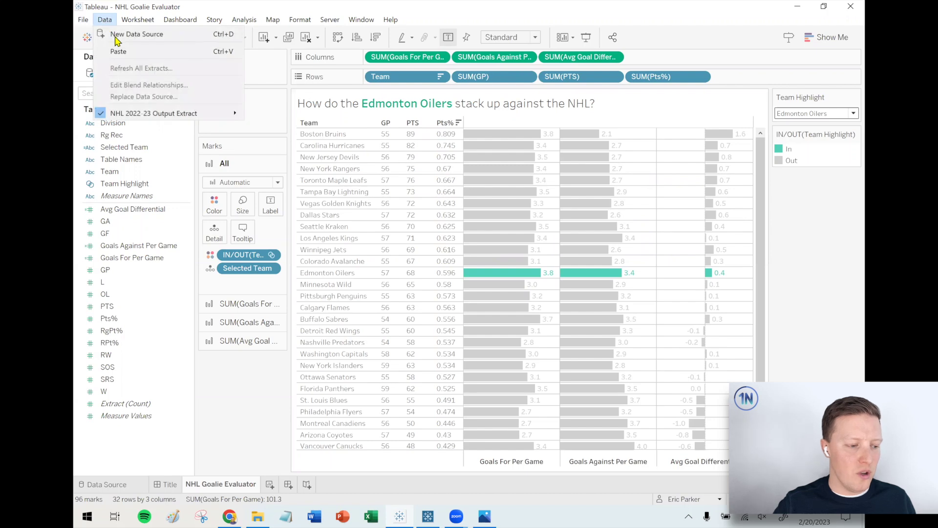
{"action": "left_click", "coordinate": [117, 36]}
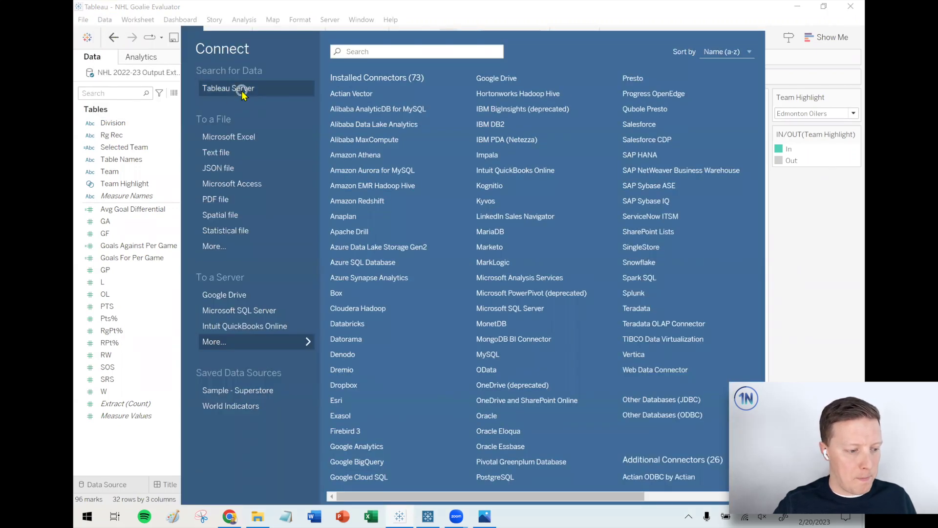
{"action": "left_click", "coordinate": [242, 93]}
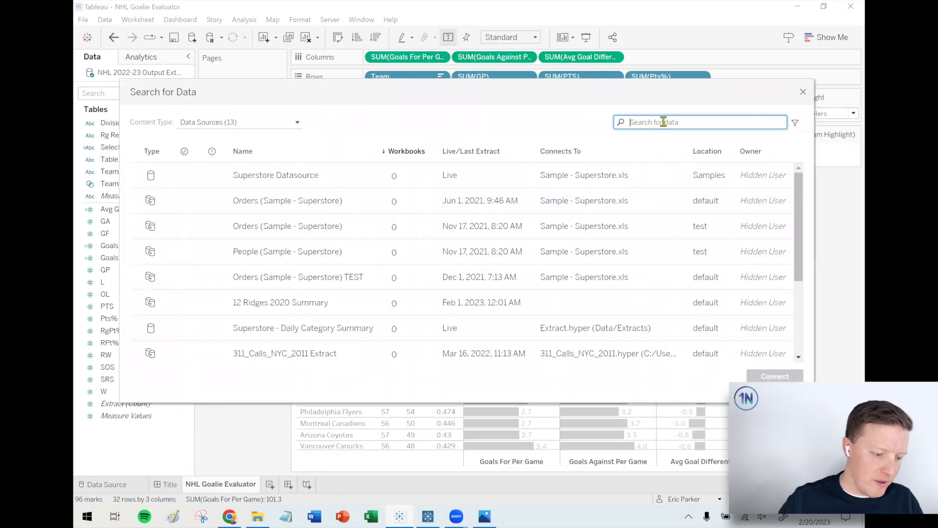
{"action": "type", "text": "NHL"}
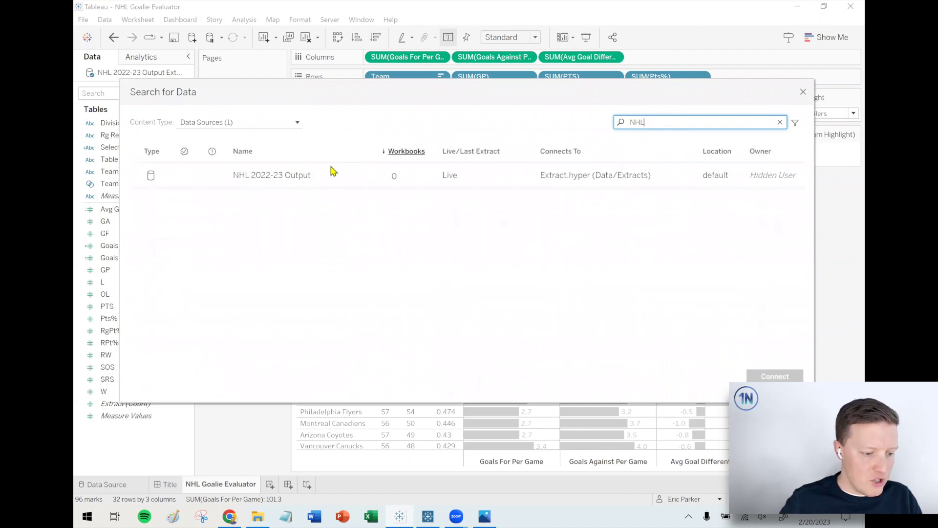
{"action": "left_click", "coordinate": [307, 178]}
{"action": "left_click", "coordinate": [780, 377]}
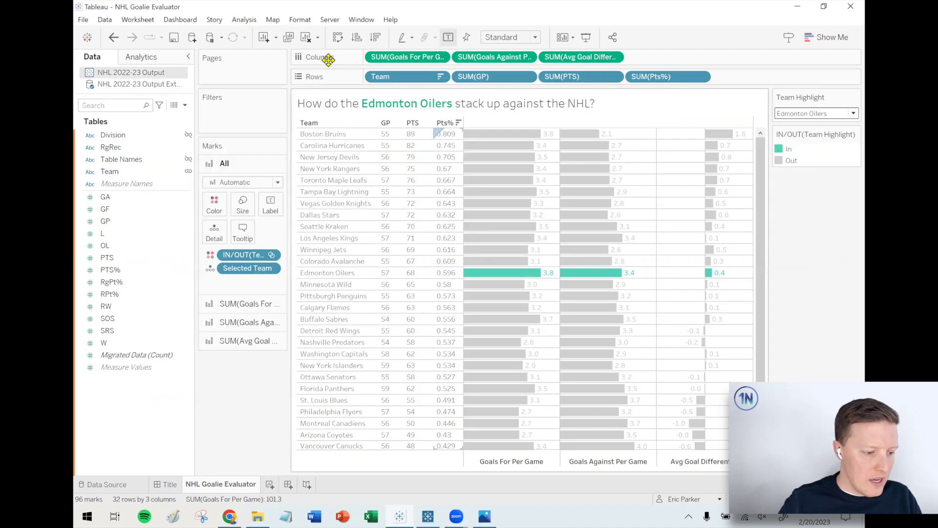
Replace the NHL 2022-23 Output Extract with the published NHL 2022-23 Output source.
{"action": "left_click_drag", "start_coordinate": [195, 83], "coordinate": [240, 83]}
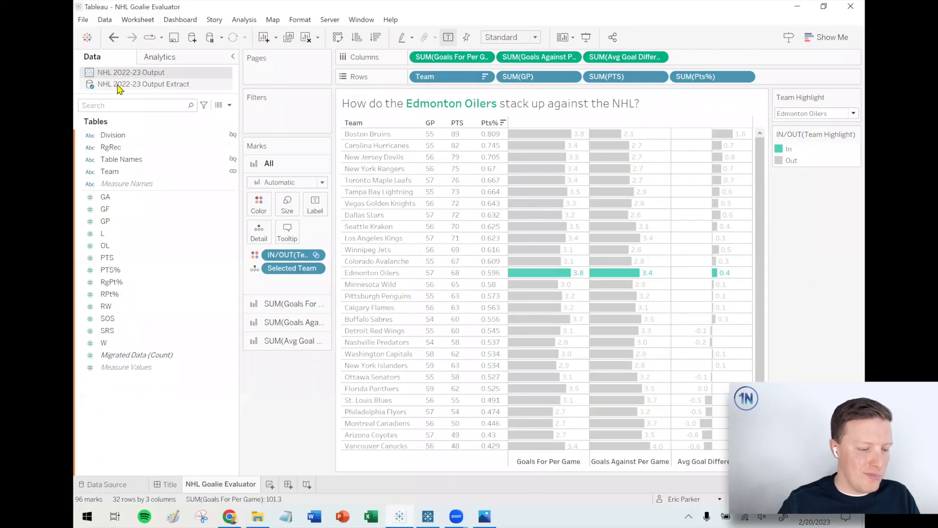
{"action": "right_click", "coordinate": [119, 84]}
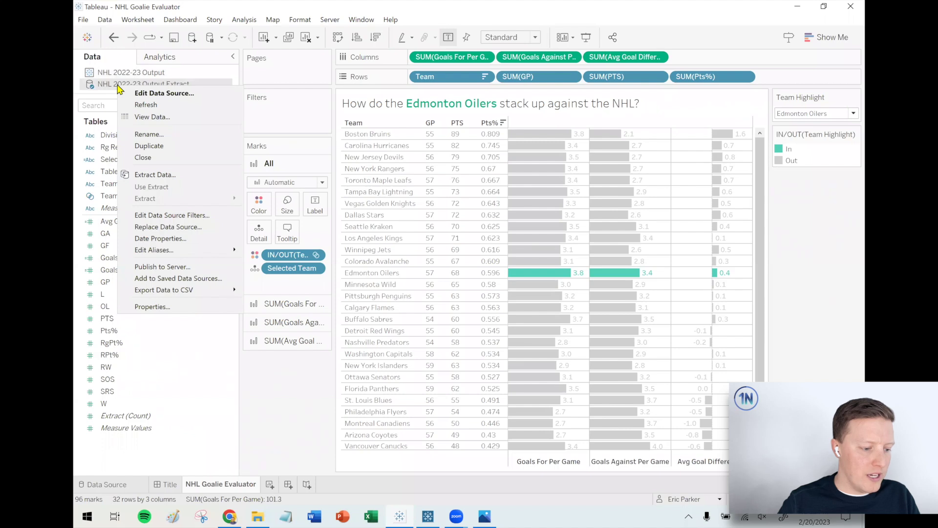
{"action": "left_click", "coordinate": [184, 227]}
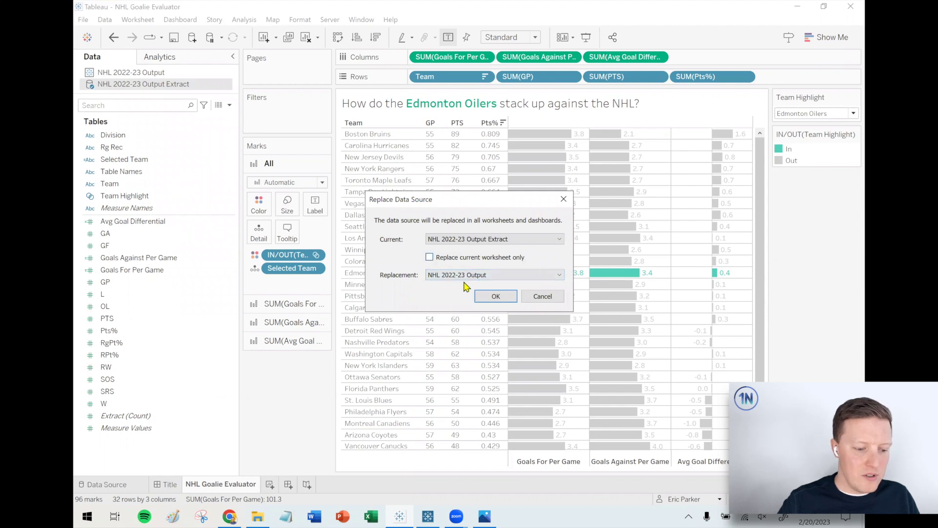
{"action": "left_click", "coordinate": [498, 298]}
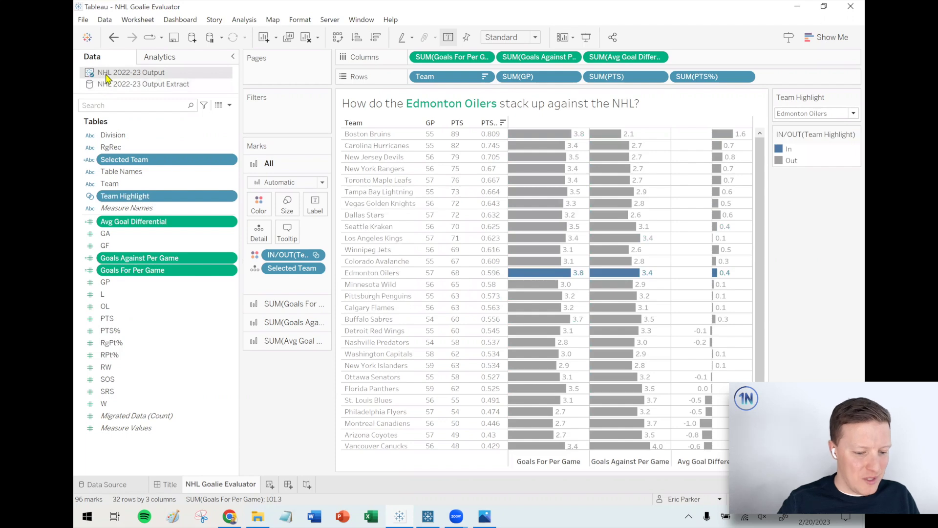
Close the old NHL 2022-23 Output Extract data source.
{"action": "left_click", "coordinate": [116, 87]}
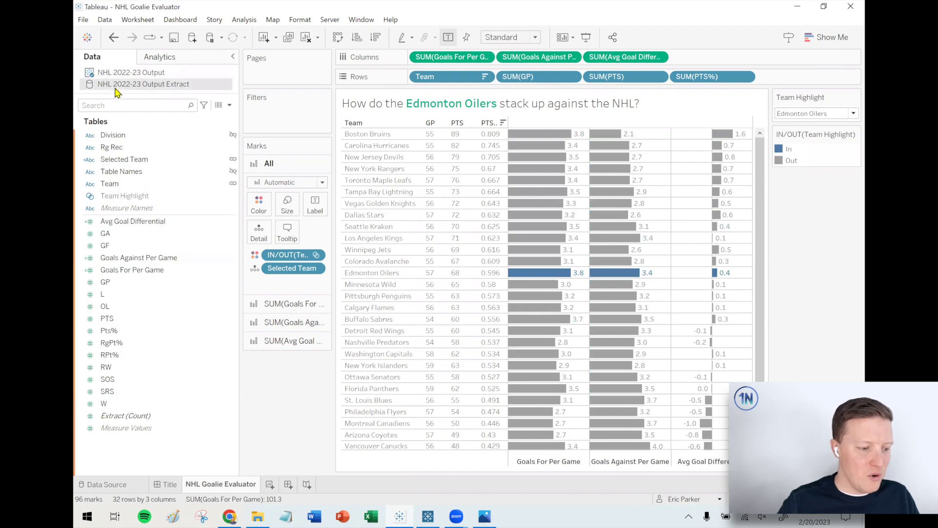
{"action": "left_click", "coordinate": [127, 74]}
{"action": "right_click", "coordinate": [118, 88]}
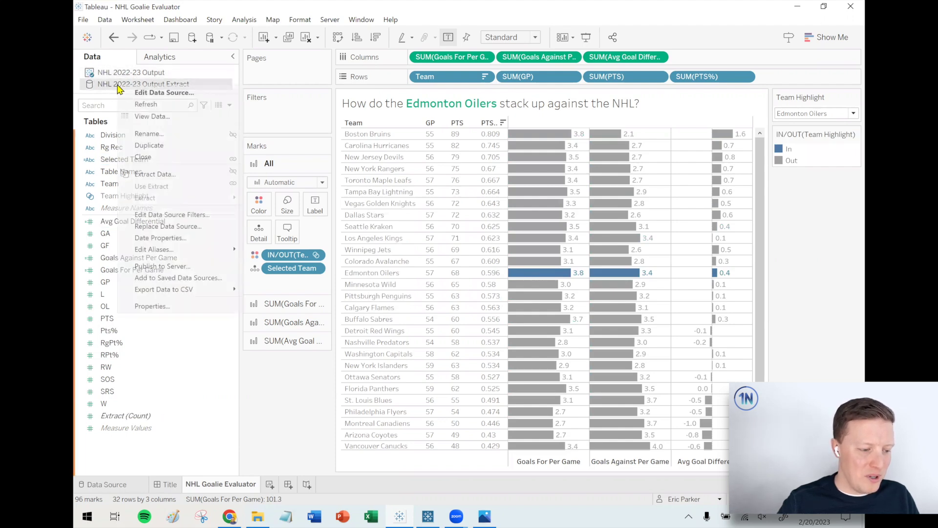
{"action": "left_click", "coordinate": [168, 158]}
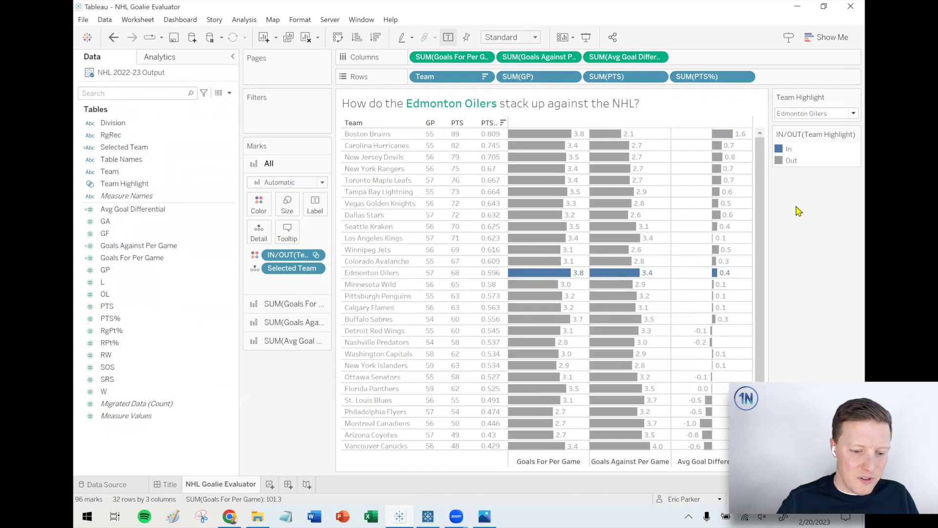
Recolour the In/Out legend: In teal, Out light grey #c3c3c3.
{"action": "double_click", "coordinate": [791, 154]}
{"action": "double_click", "coordinate": [331, 161]}
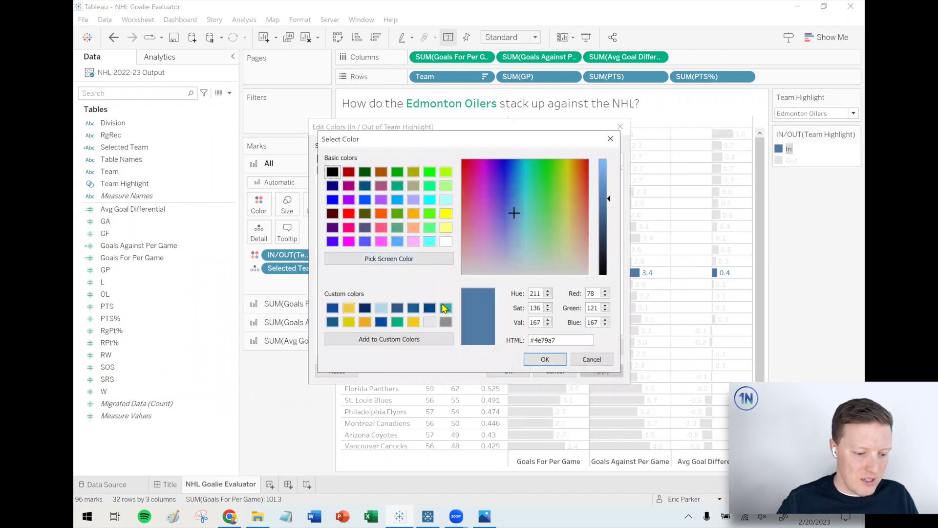
{"action": "left_click", "coordinate": [445, 307]}
{"action": "left_click", "coordinate": [543, 359]}
{"action": "left_click", "coordinate": [333, 171]}
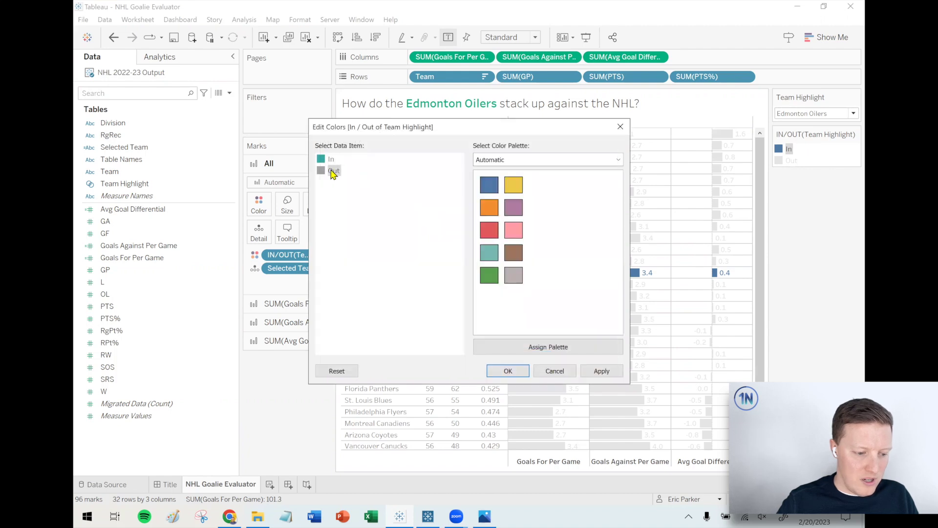
{"action": "double_click", "coordinate": [333, 172]}
{"action": "left_click_drag", "start_coordinate": [605, 195], "coordinate": [608, 182]}
{"action": "left_click", "coordinate": [545, 359]}
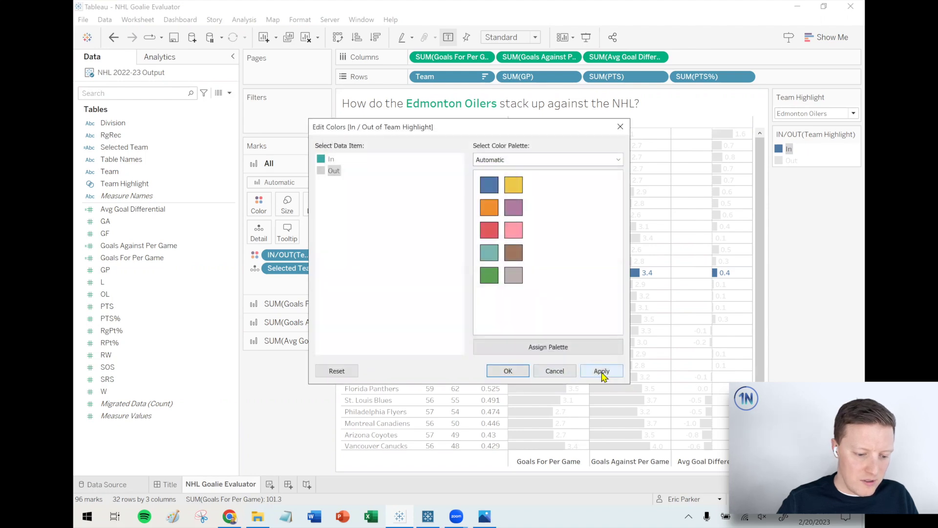
{"action": "left_click", "coordinate": [600, 370]}
{"action": "left_click", "coordinate": [507, 369]}
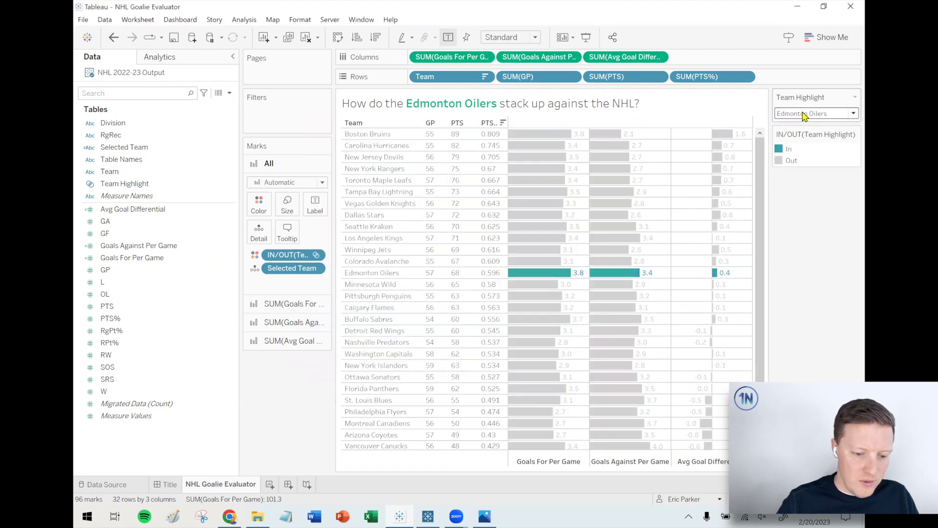
Highlight the Calgary Flames in the Team Highlight filter.
{"action": "left_click", "coordinate": [805, 113]}
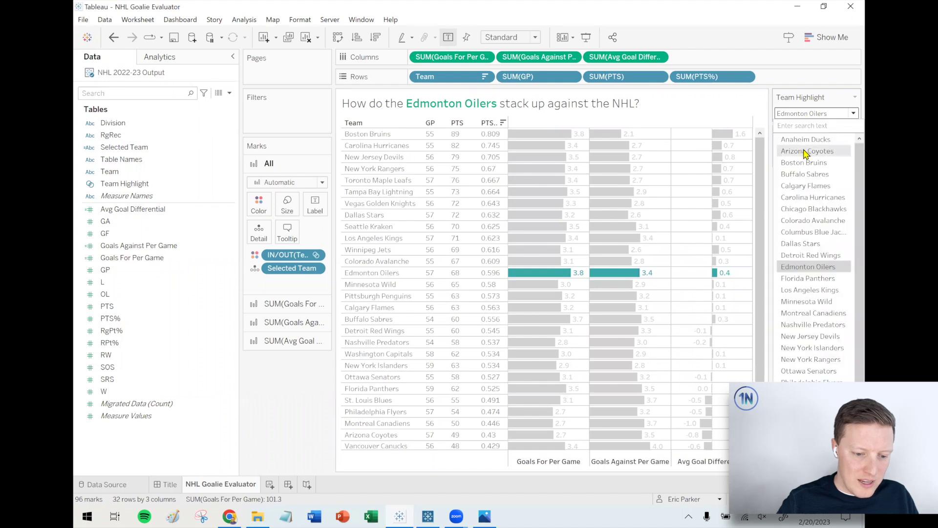
{"action": "left_click", "coordinate": [809, 185]}
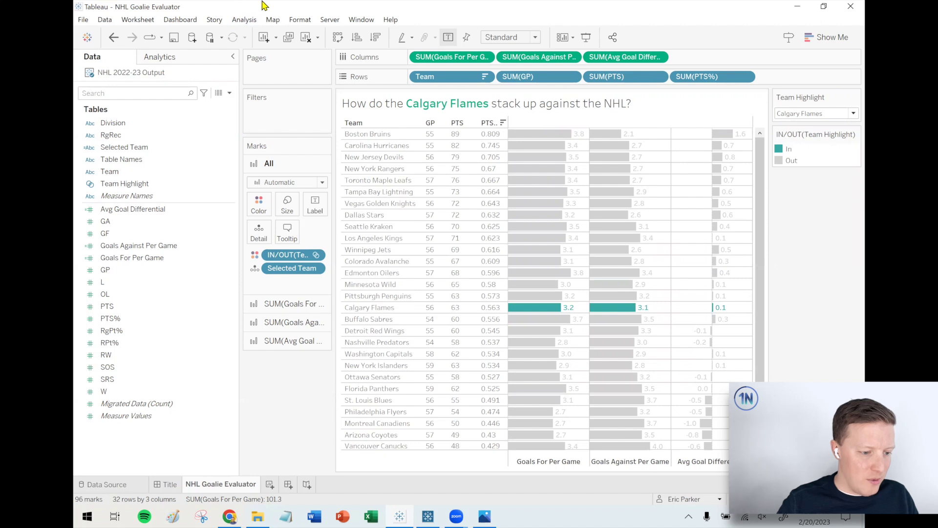
{"action": "left_click", "coordinate": [330, 21]}
Publish NHL Goalie Evaluator to Tableau Cloud, keeping embedded password authentication for its data source.
{"action": "left_click", "coordinate": [362, 74]}
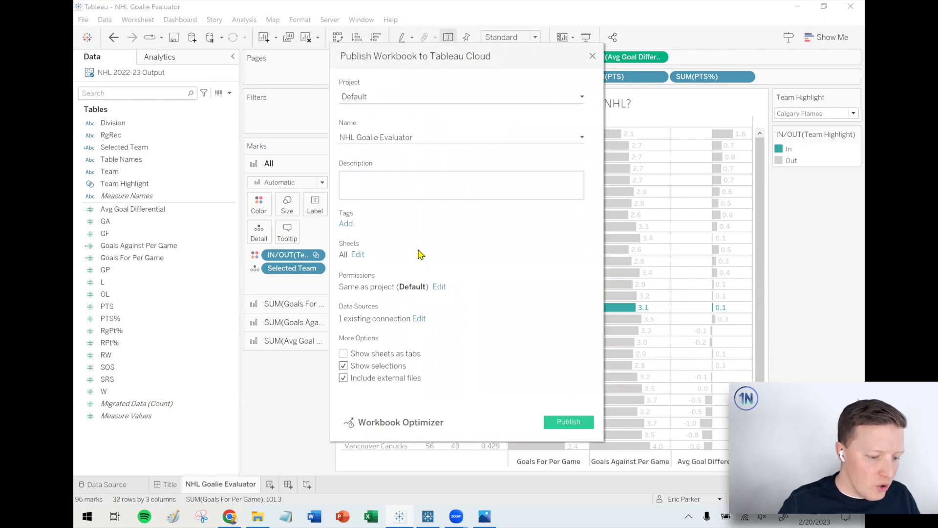
{"action": "left_click", "coordinate": [439, 287]}
{"action": "left_click", "coordinate": [474, 262]}
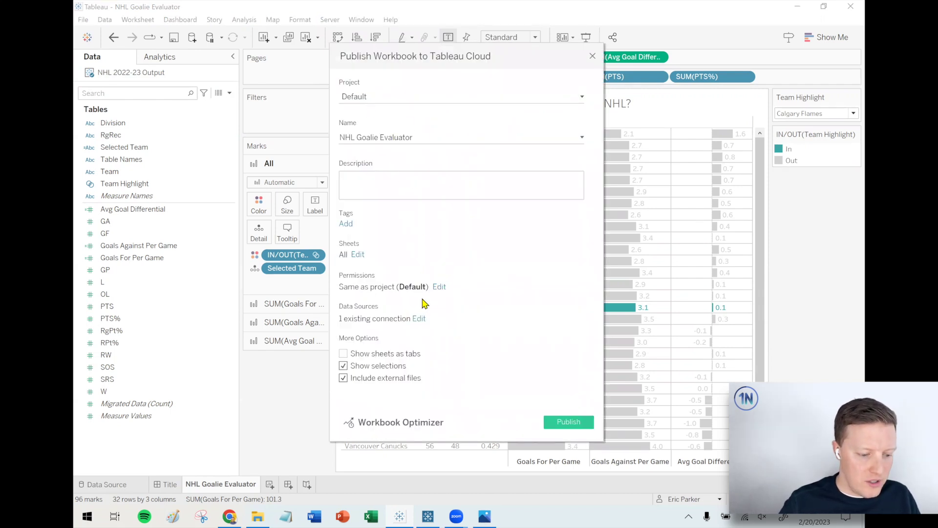
{"action": "left_click", "coordinate": [423, 318]}
{"action": "left_click", "coordinate": [608, 379]}
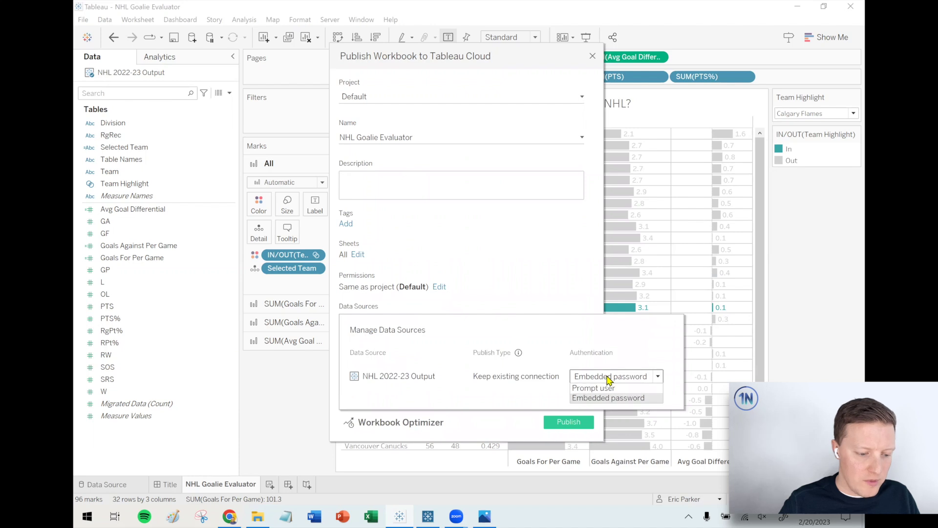
{"action": "left_click", "coordinate": [606, 379]}
{"action": "left_click", "coordinate": [519, 252]}
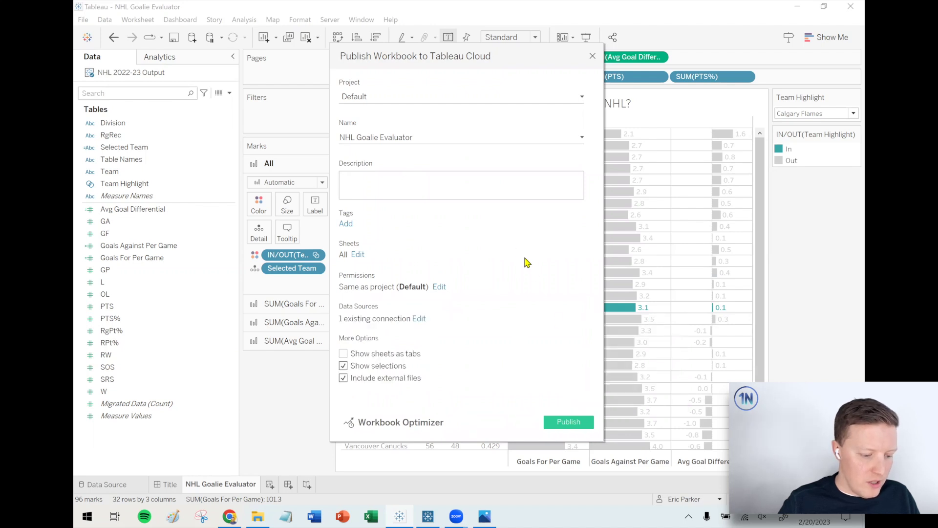
{"action": "left_click", "coordinate": [569, 422]}
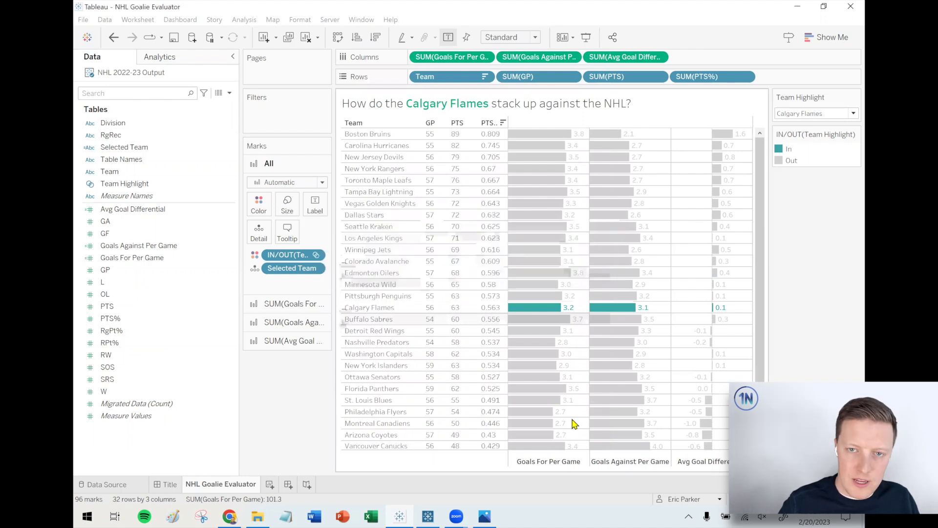
{"action": "key", "text": "alt+Tab"}
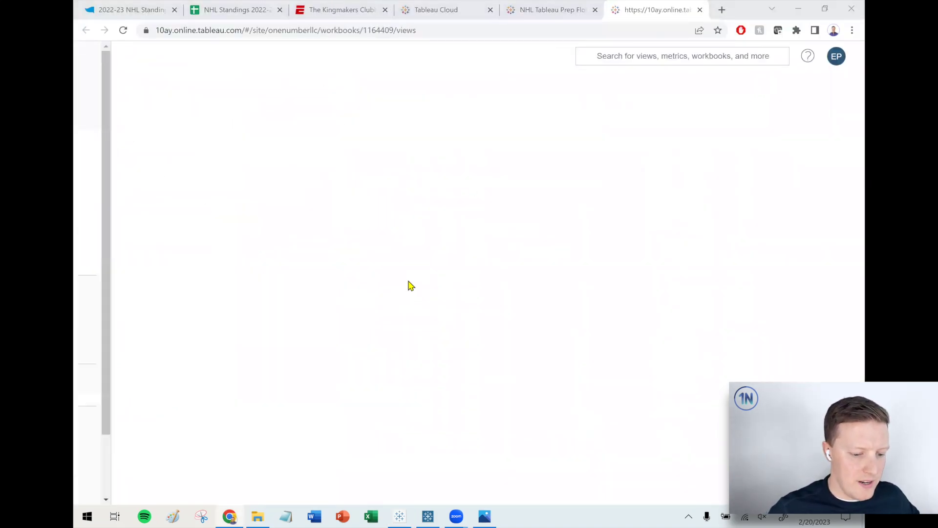
Dismiss the Publishing Complete message and open the NHL Goalie Evaluator view.
{"action": "left_click", "coordinate": [624, 244]}
{"action": "left_click", "coordinate": [375, 290]}
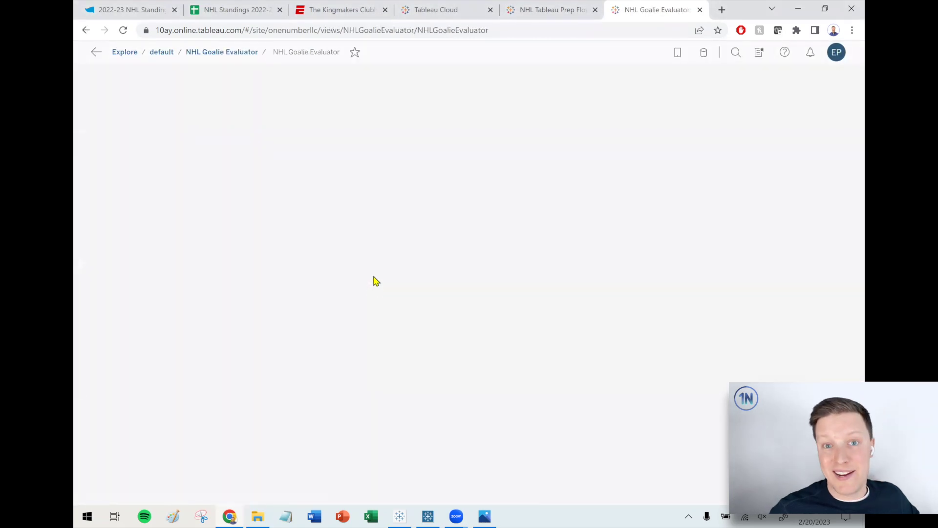